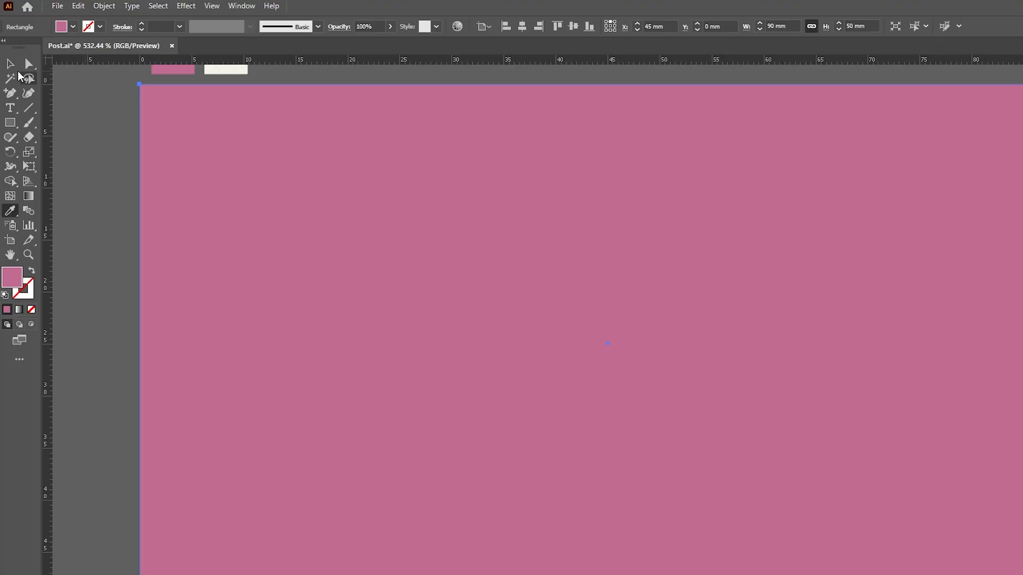
- Switch the document units from millimetres to inches and check the pink artboard's width and height
{"action": "key", "text": "v"}
{"action": "left_click", "coordinate": [98, 133]}
{"action": "left_click", "coordinate": [10, 240]}
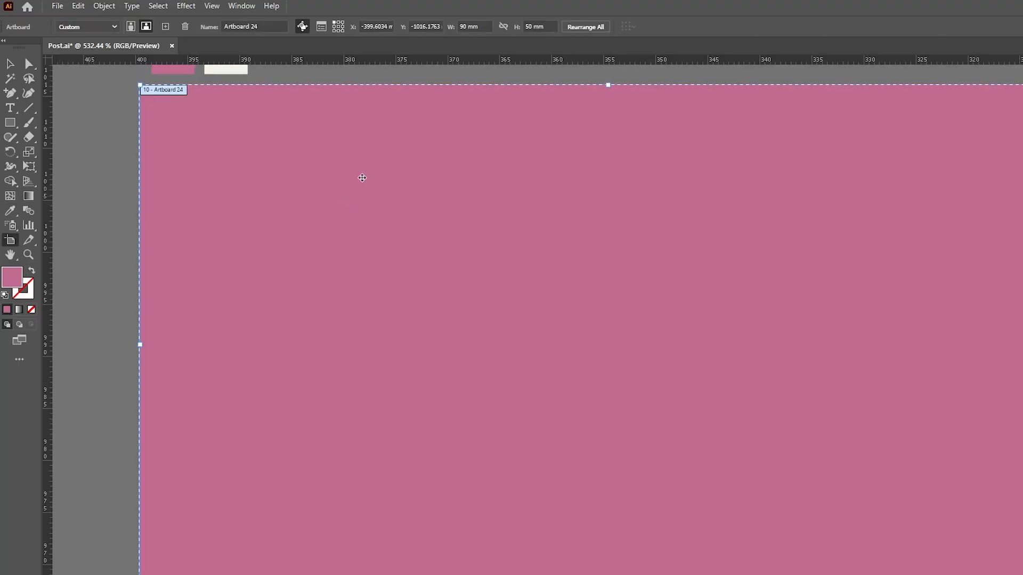
{"action": "left_click", "coordinate": [466, 27]}
{"action": "right_click", "coordinate": [490, 58]}
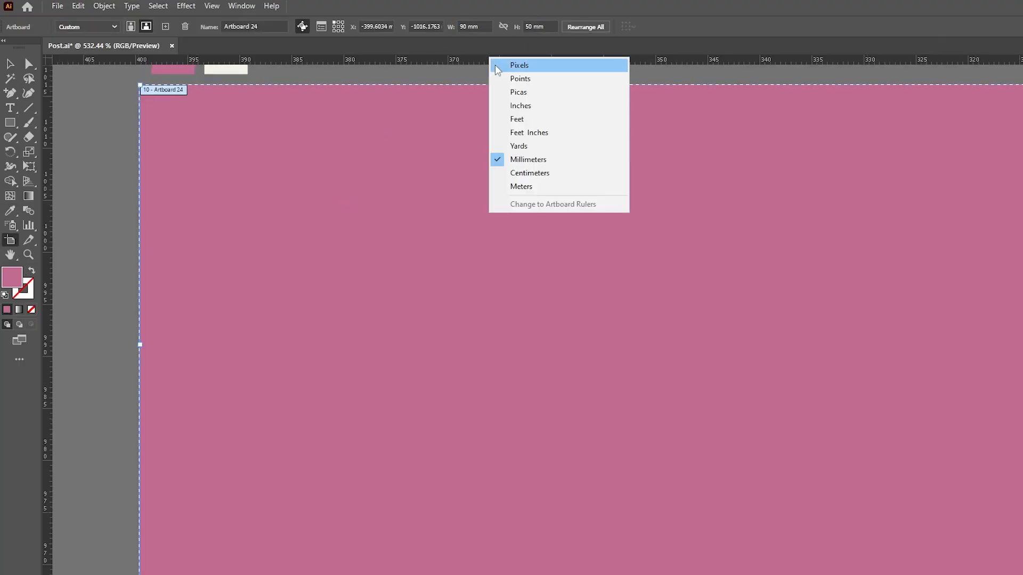
{"action": "left_click", "coordinate": [518, 106]}
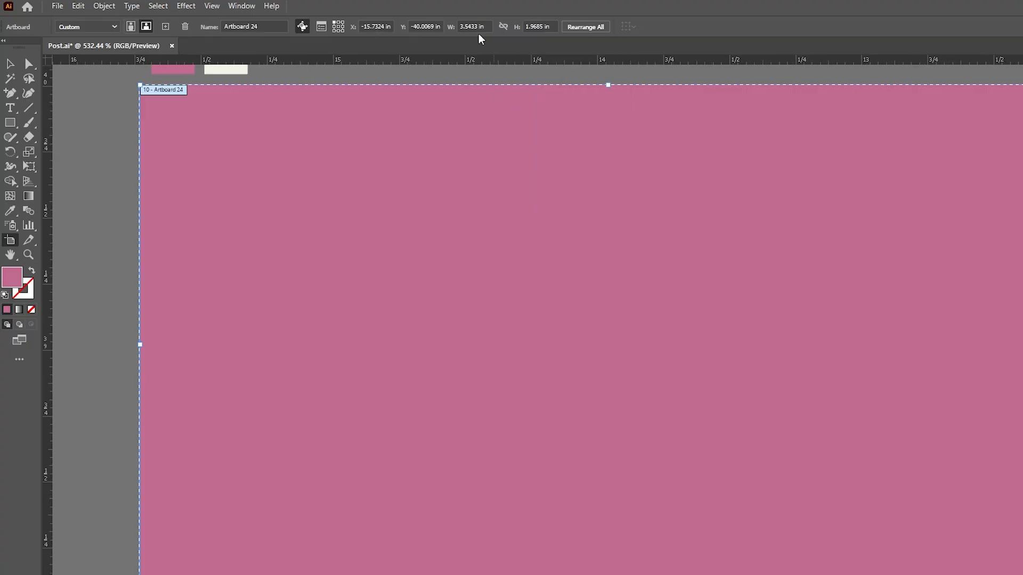
{"action": "left_click", "coordinate": [552, 26]}
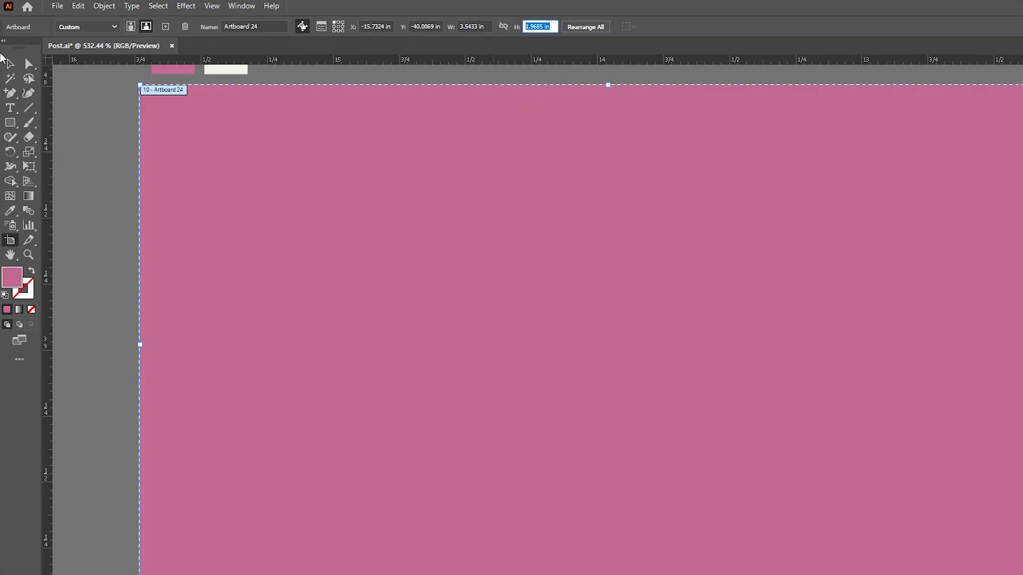
- Paste the Crown logo onto the pink card and place it near the artboard's upper middle
{"action": "left_click", "coordinate": [9, 63]}
{"action": "key", "text": "ctrl+v"}
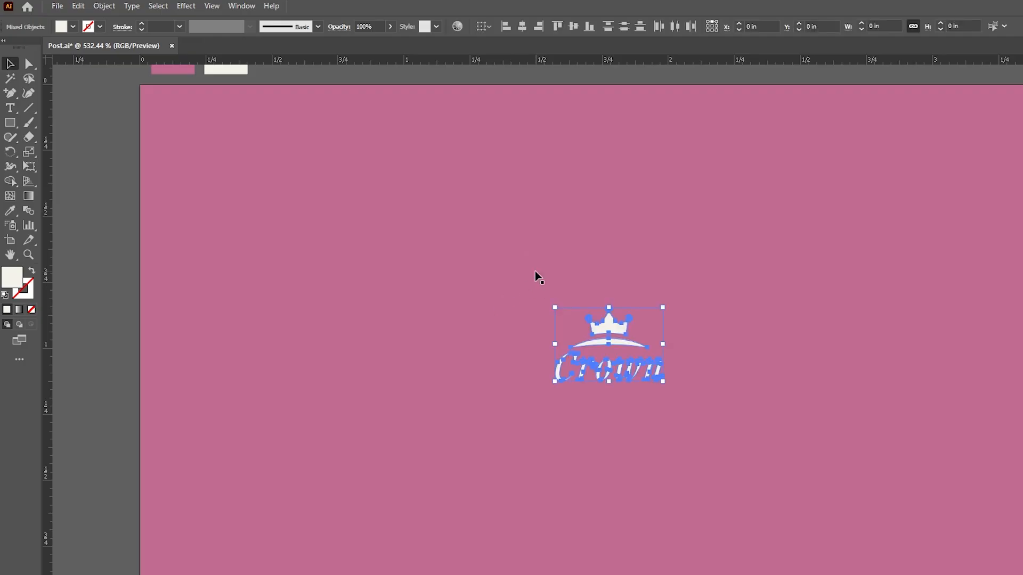
{"action": "left_click_drag", "start_coordinate": [609, 342], "coordinate": [575, 162]}
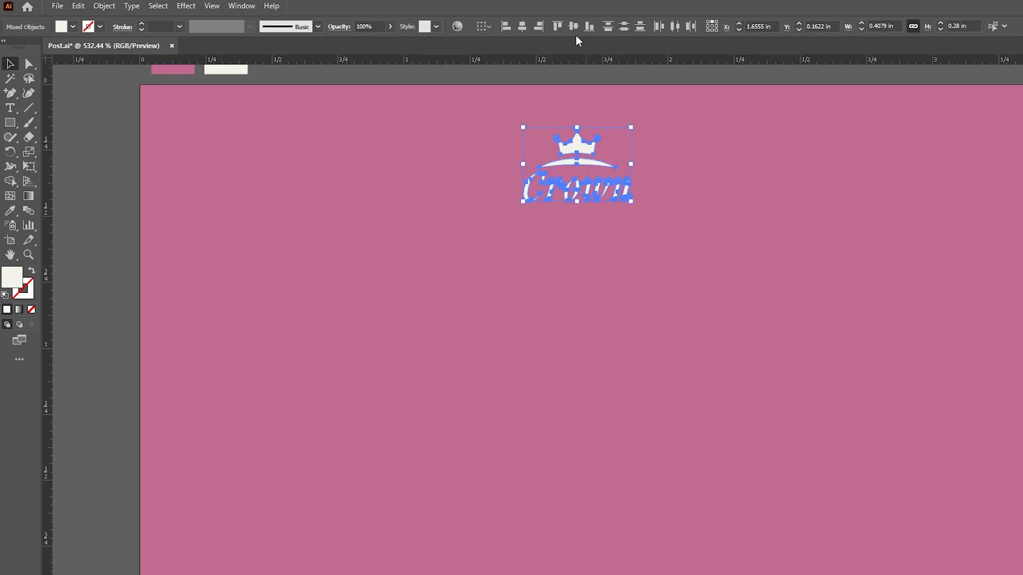
- Lock the pink background rectangle so that only the artwork above it can be selected
{"action": "left_click", "coordinate": [673, 167]}
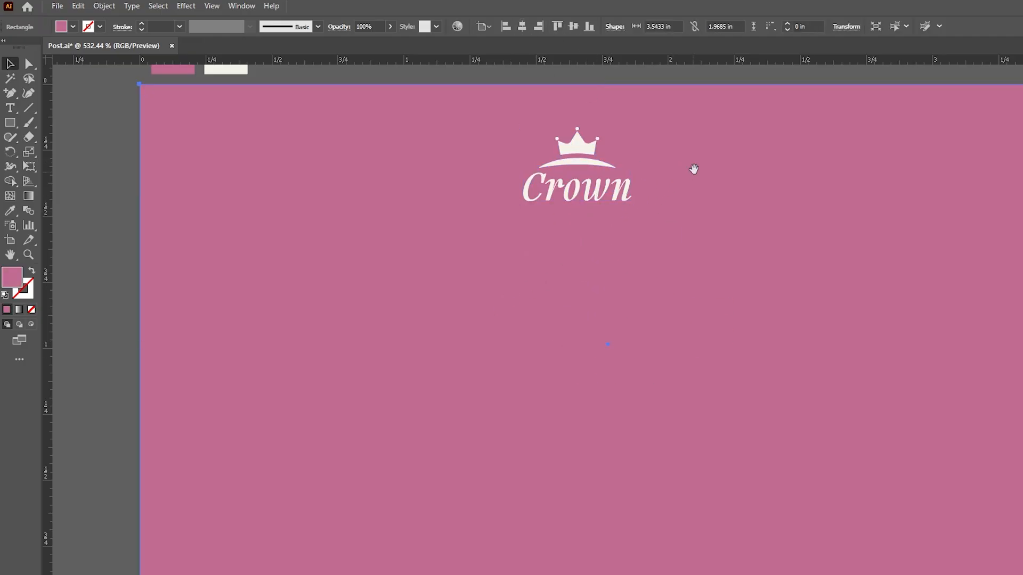
{"action": "left_click_drag", "start_coordinate": [692, 169], "coordinate": [677, 176]}
{"action": "left_click", "coordinate": [104, 5]}
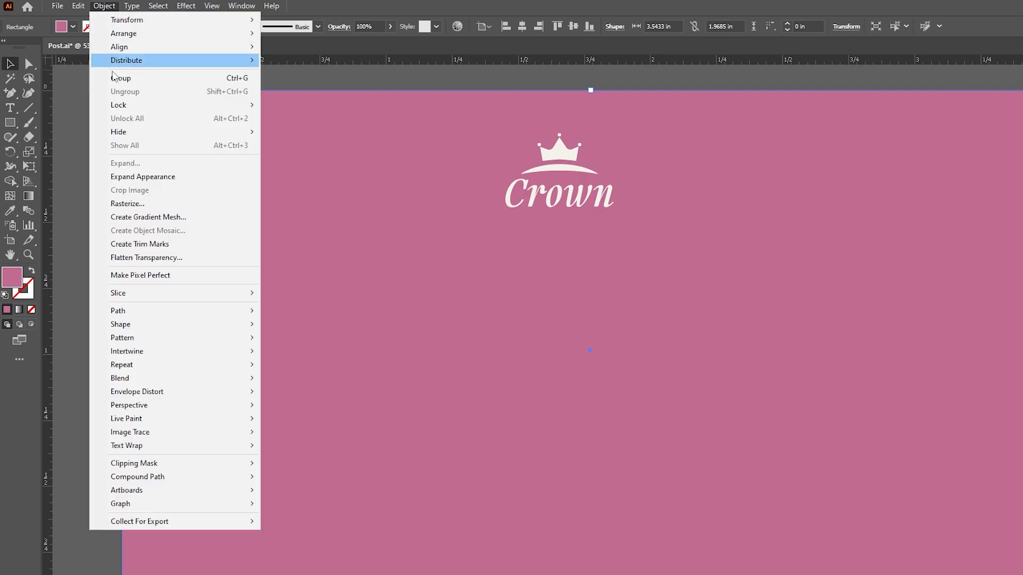
{"action": "mouse_move", "coordinate": [122, 107]}
{"action": "left_click", "coordinate": [307, 107]}
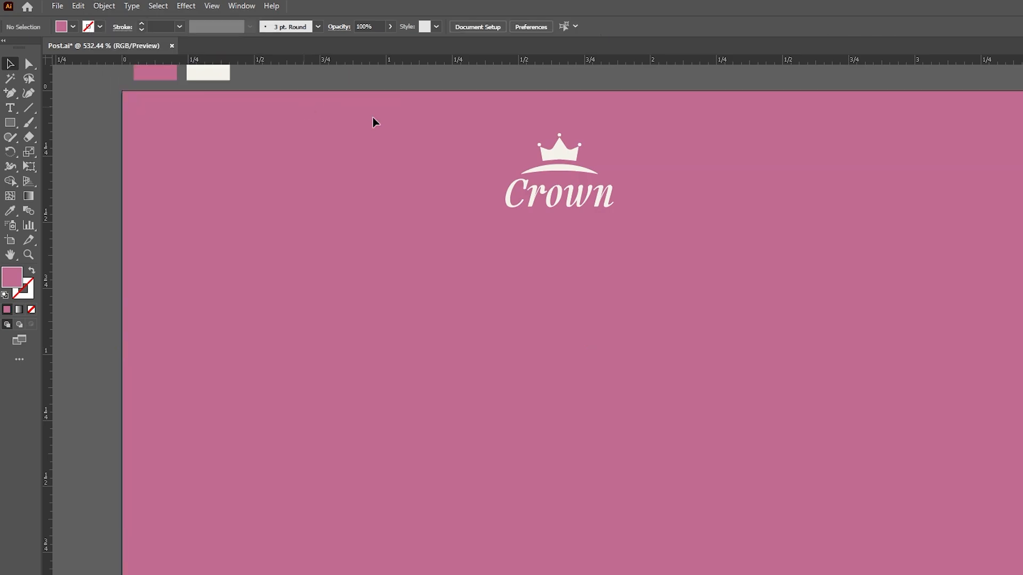
- Group all parts of the Crown logo and enlarge the group to about 0.74 in wide
{"action": "left_click", "coordinate": [563, 169]}
{"action": "key", "text": "ctrl+a"}
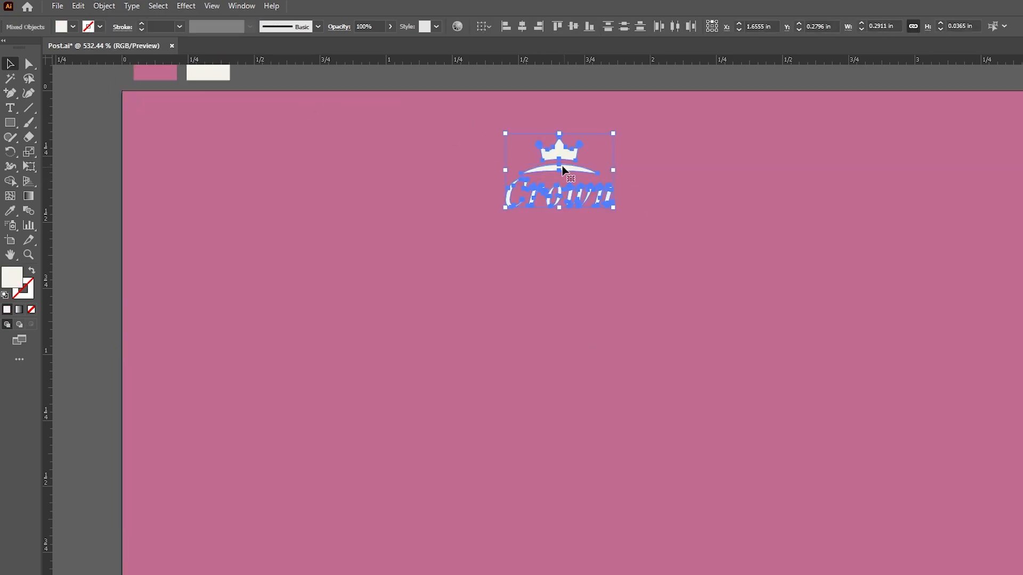
{"action": "right_click", "coordinate": [559, 154]}
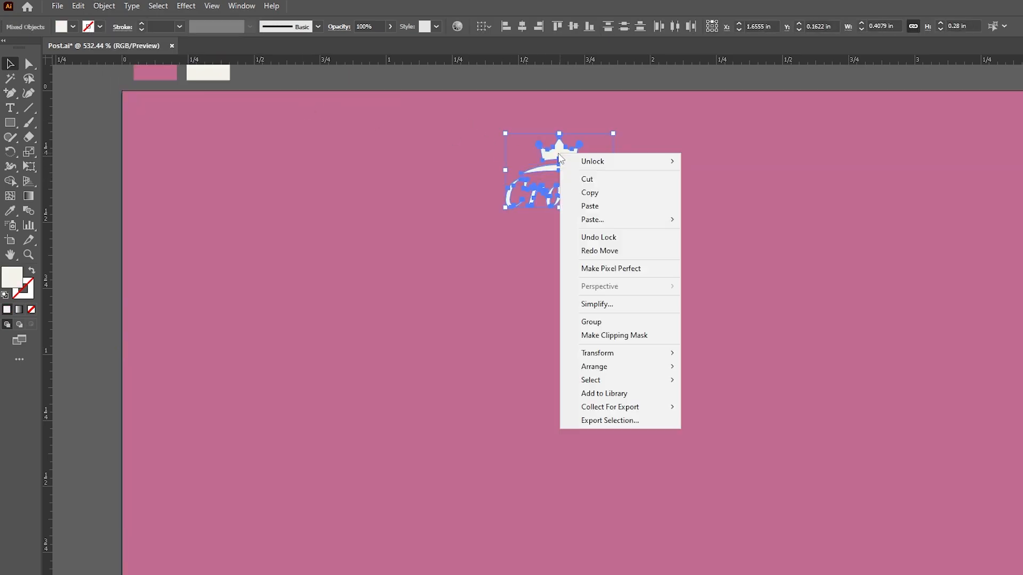
{"action": "left_click", "coordinate": [587, 320]}
{"action": "left_click_drag", "start_coordinate": [561, 173], "coordinate": [659, 246]}
{"action": "left_click", "coordinate": [715, 238]}
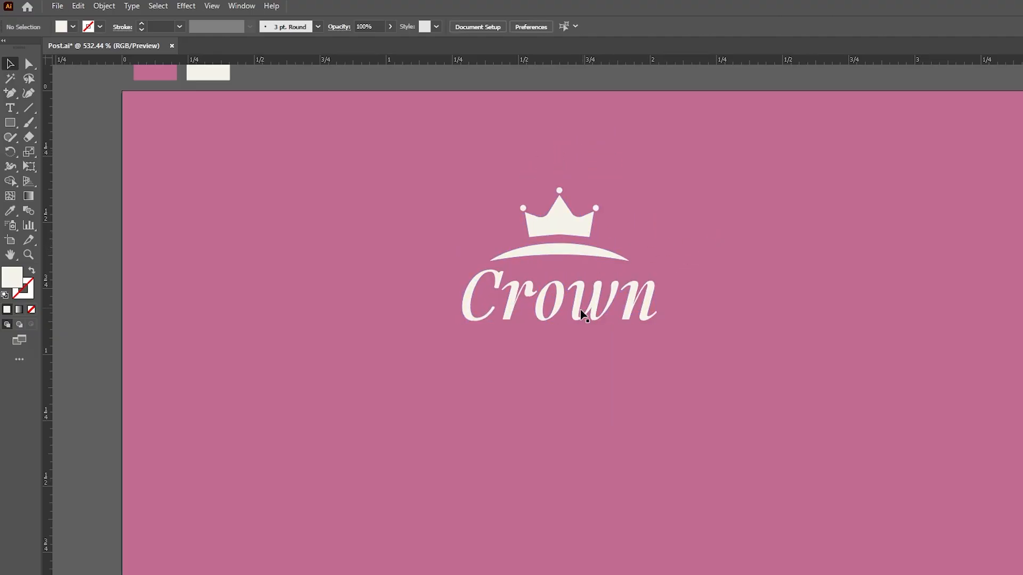
{"action": "left_click", "coordinate": [10, 107]}
{"action": "left_click", "coordinate": [360, 400]}
{"action": "key", "text": "Escape"}
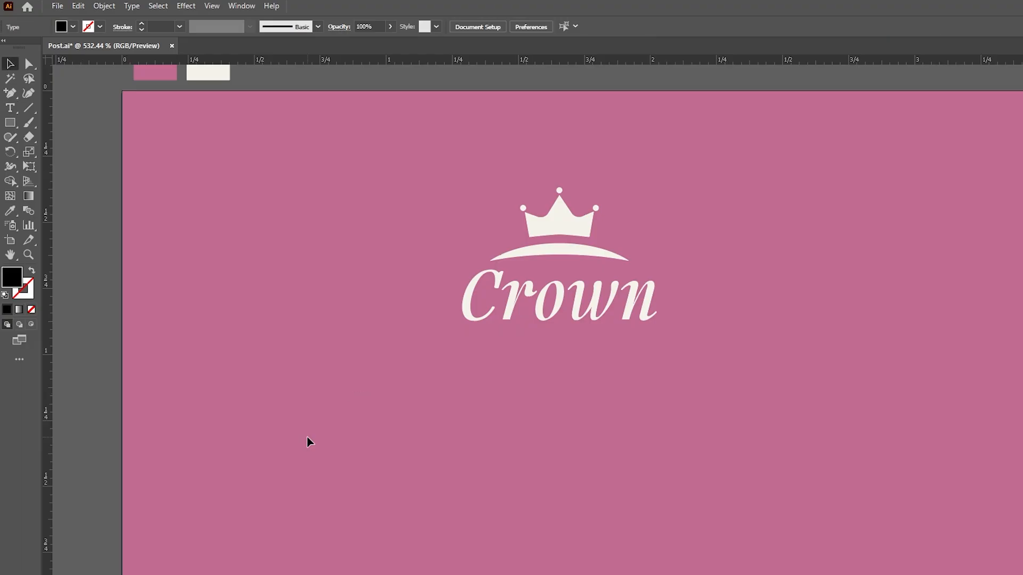
- Add the point text "SLOGAN GOES HERE" in Playfair Display Regular, 12 pt, below the logo
{"action": "key", "text": "t"}
{"action": "left_click", "coordinate": [412, 380]}
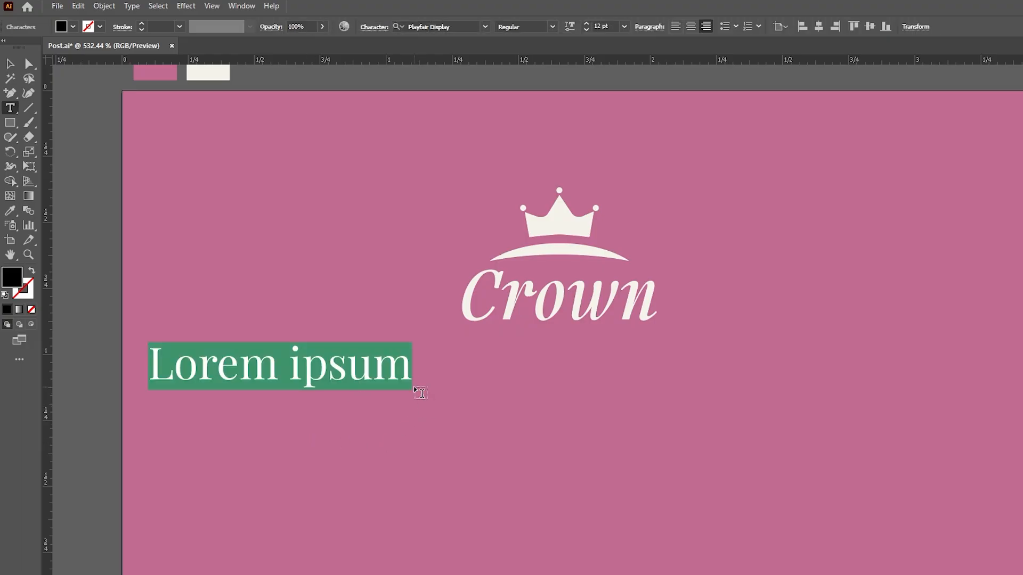
{"action": "type", "text": "SLOGAN GO"}
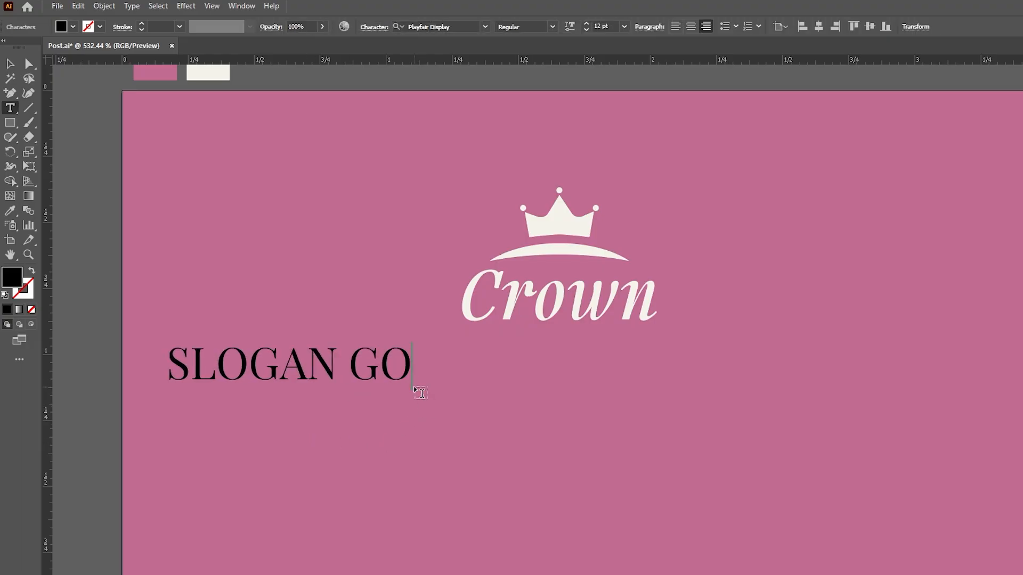
{"action": "type", "text": "ES HERE"}
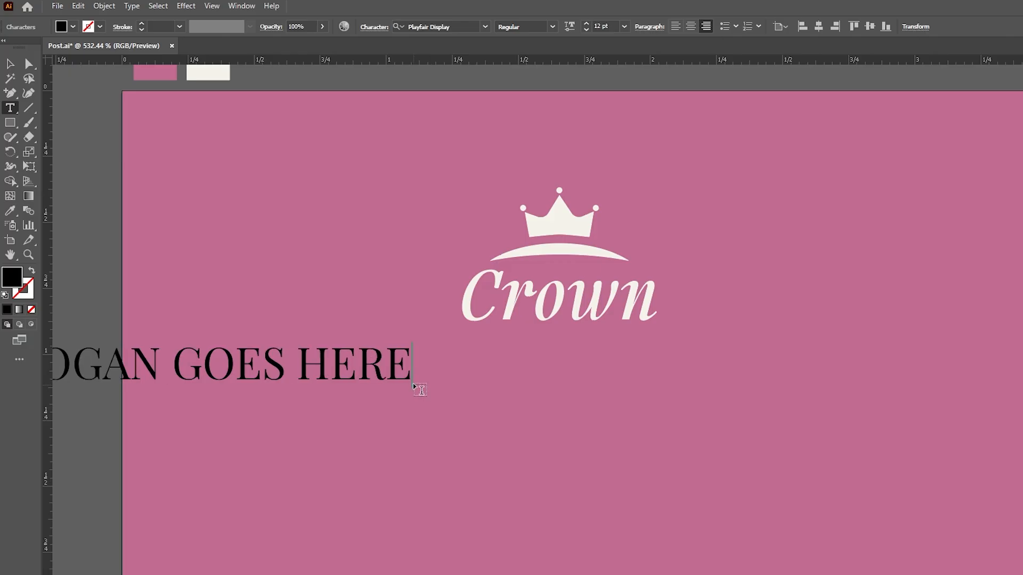
- Centre-align the slogan text and centre it horizontally on the artboard, and fill it with the cream swatch's colour
{"action": "left_click", "coordinate": [9, 65]}
{"action": "left_click", "coordinate": [691, 26]}
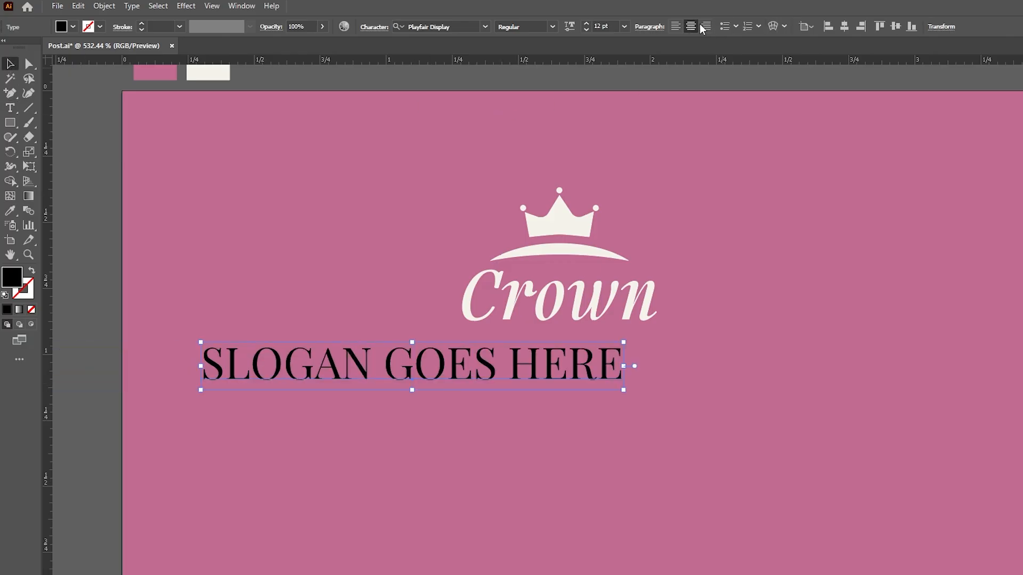
{"action": "left_click", "coordinate": [842, 27]}
{"action": "left_click", "coordinate": [16, 206]}
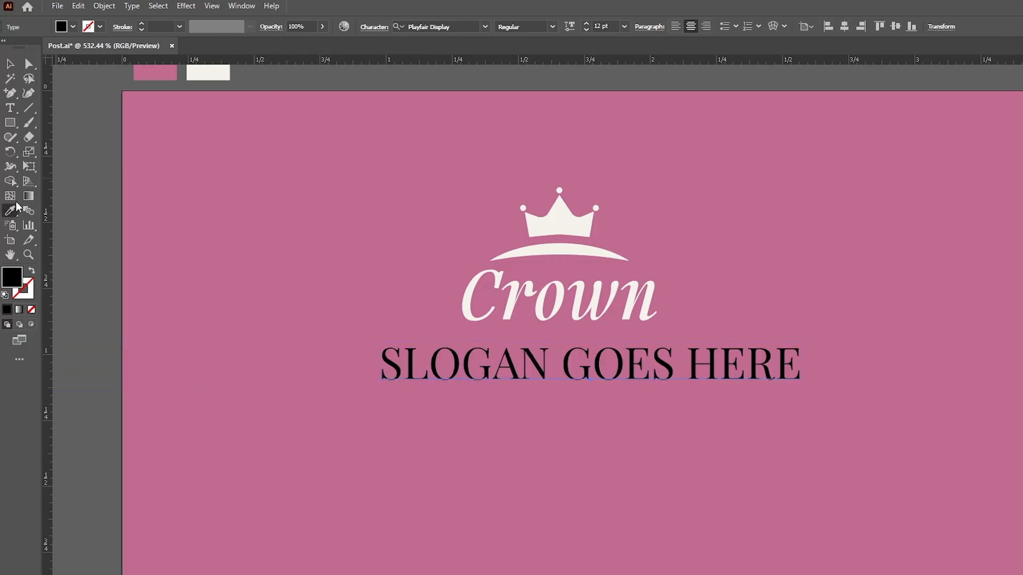
{"action": "left_click", "coordinate": [209, 73]}
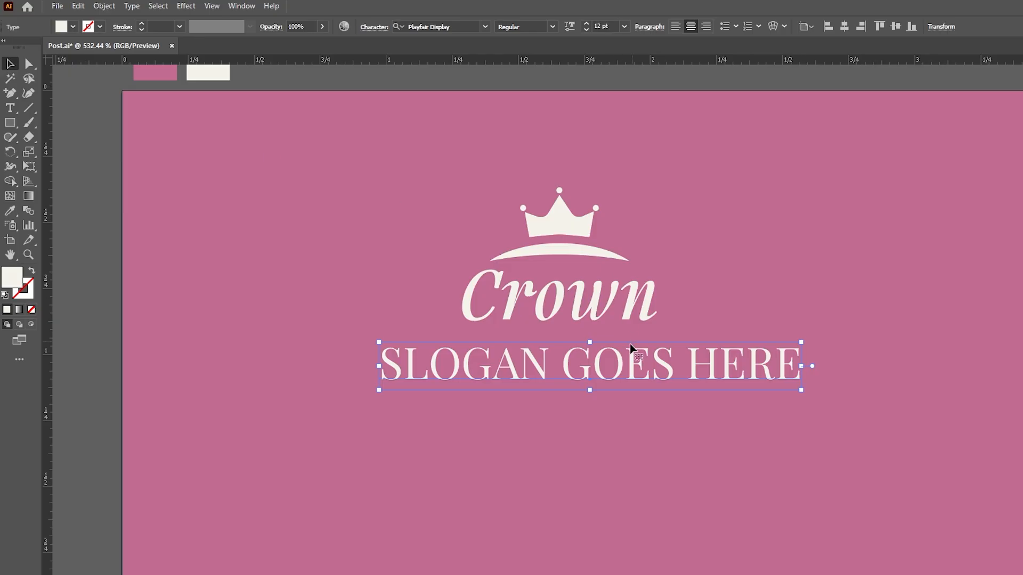
- Move the slogan slightly lower and centre the Crown logo horizontally on the artboard above it
{"action": "left_click_drag", "start_coordinate": [629, 344], "coordinate": [630, 363]}
{"action": "left_click", "coordinate": [577, 246]}
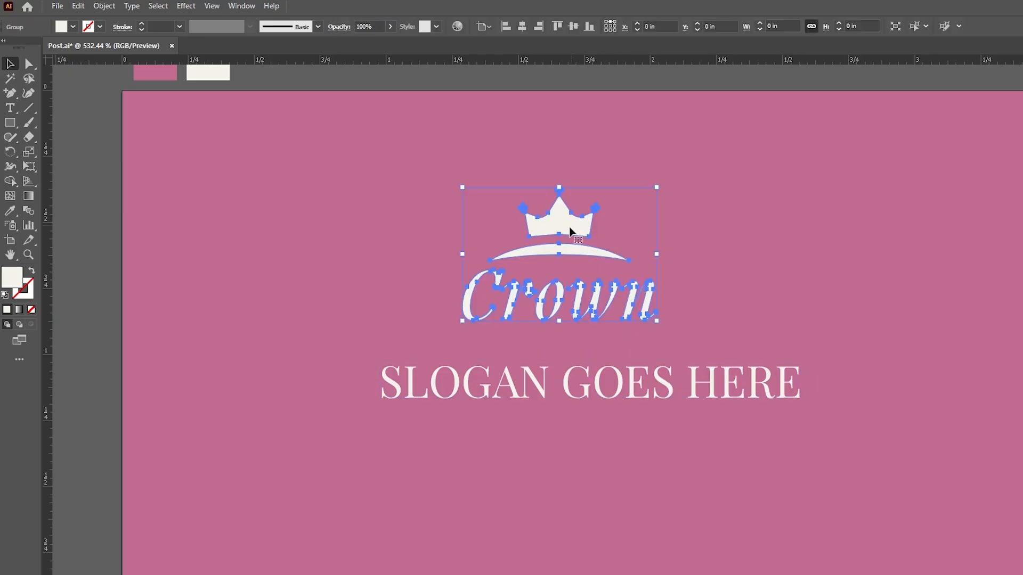
{"action": "left_click", "coordinate": [522, 26]}
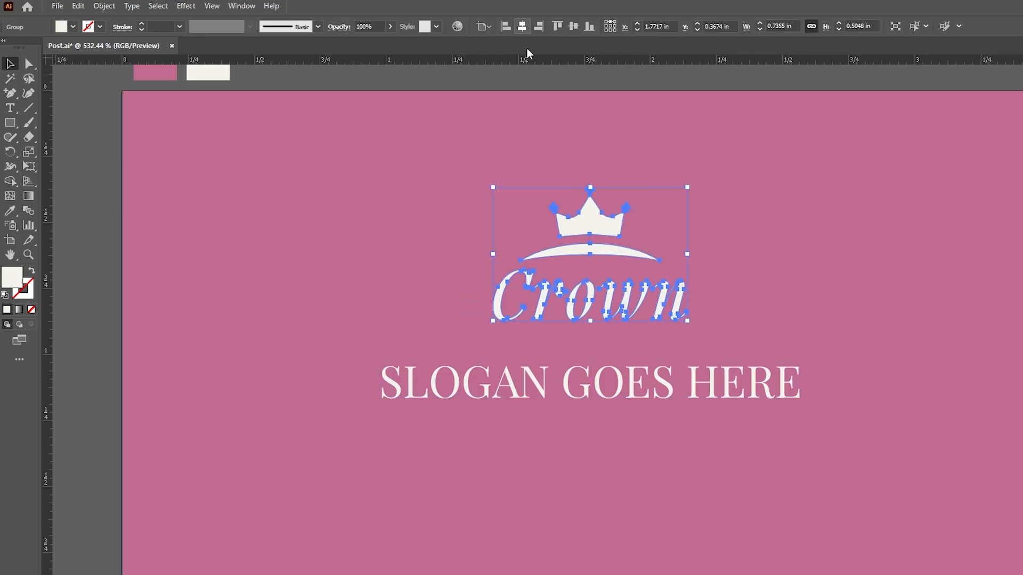
- Show the character settings beside the card and change the slogan text to sentence case
{"action": "left_click", "coordinate": [577, 389]}
{"action": "key", "text": "ctrl+t"}
{"action": "left_click_drag", "start_coordinate": [688, 446], "coordinate": [954, 153]}
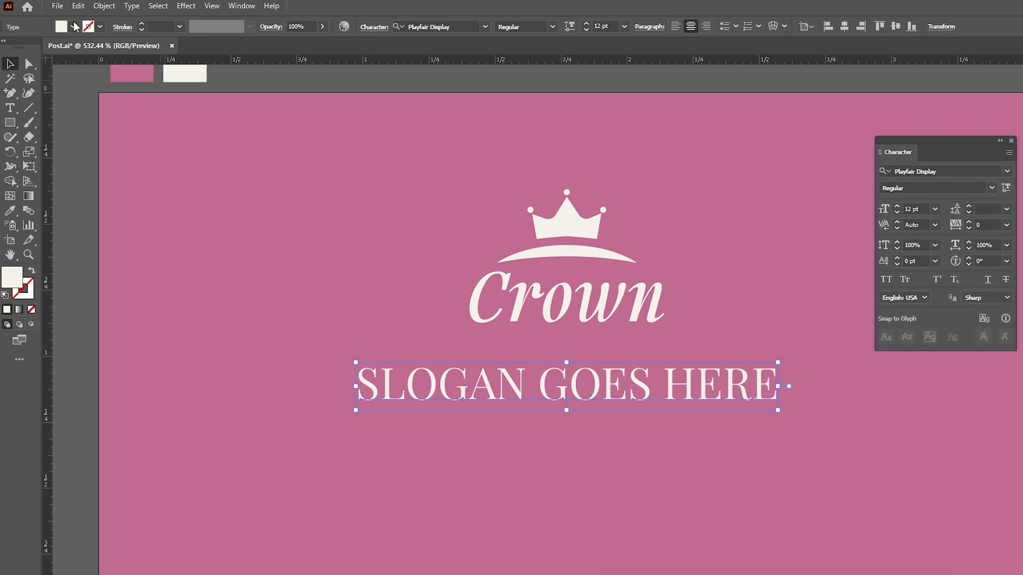
{"action": "left_click", "coordinate": [130, 6]}
{"action": "mouse_move", "coordinate": [248, 196]}
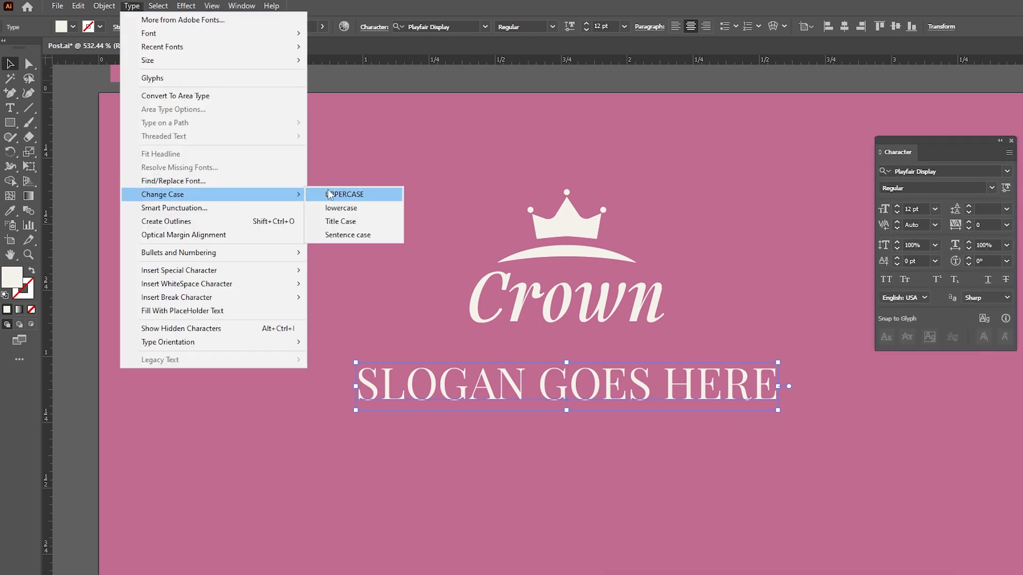
{"action": "left_click", "coordinate": [333, 235]}
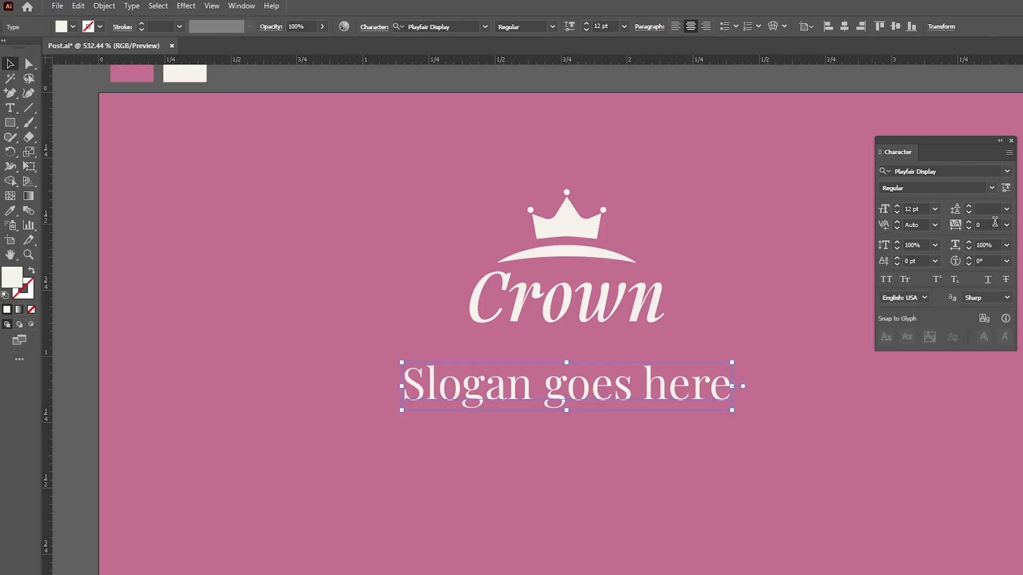
- Set the slogan's font size to 8 pt and its tracking to 230
{"action": "left_click", "coordinate": [972, 222]}
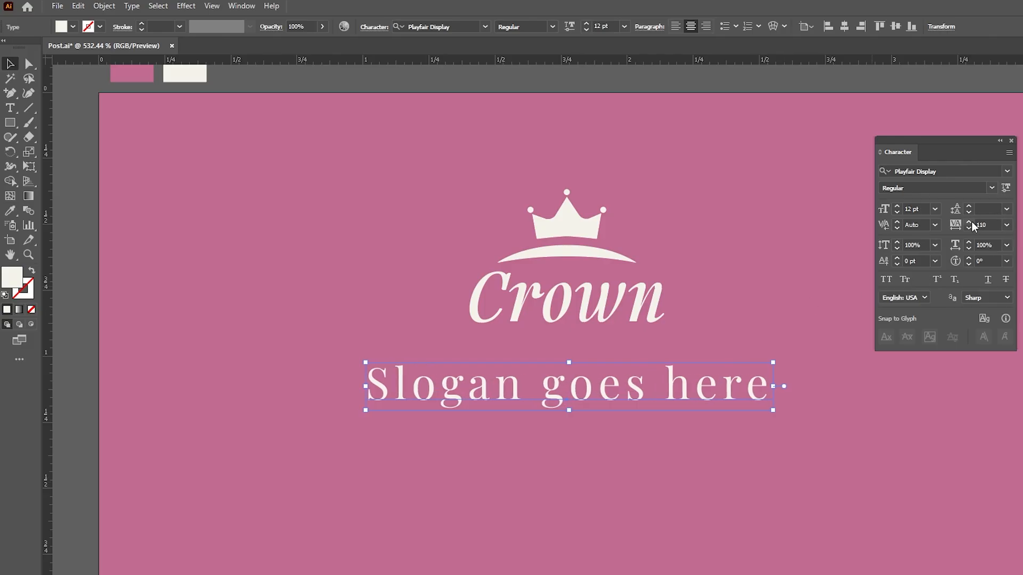
{"action": "left_click", "coordinate": [897, 213]}
{"action": "type", "text": "10"}
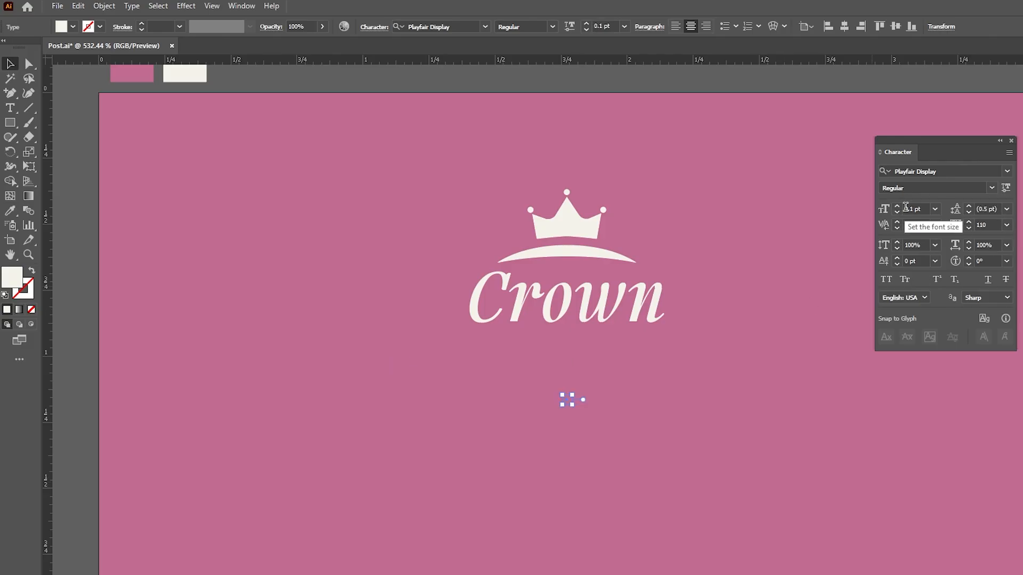
{"action": "left_click", "coordinate": [936, 210]}
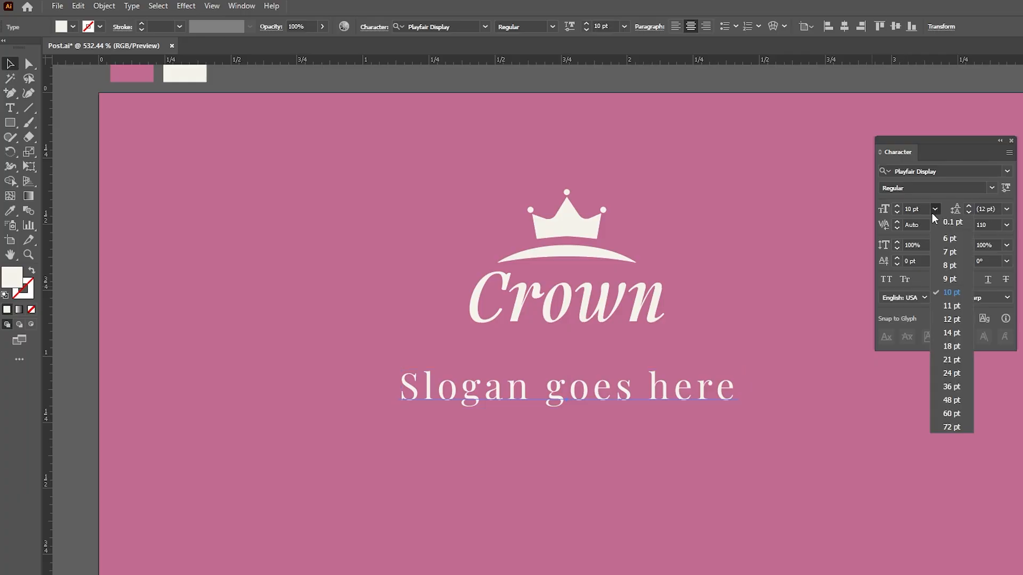
{"action": "left_click", "coordinate": [948, 266]}
{"action": "left_click", "coordinate": [969, 221]}
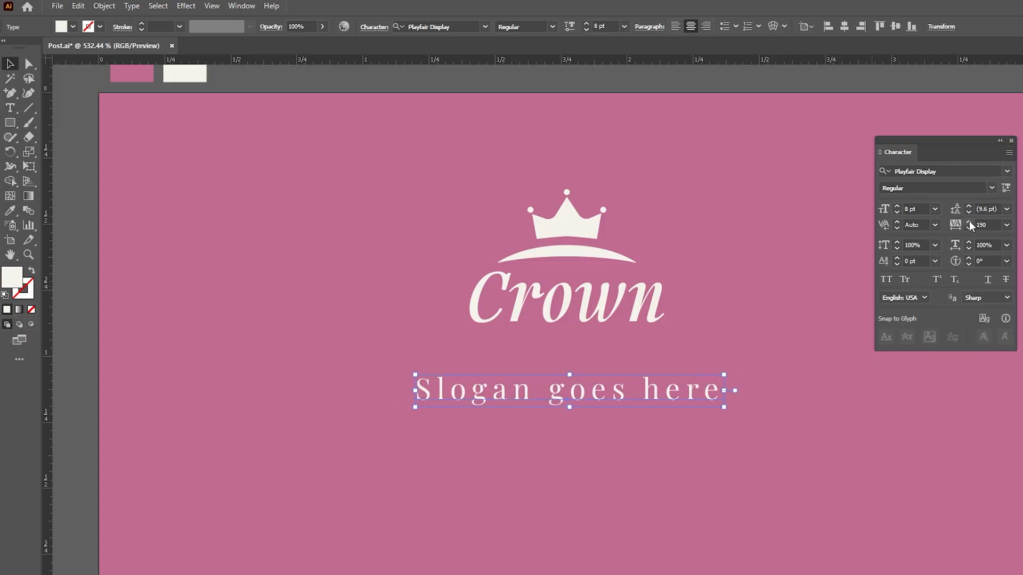
- Move the slogan closer beneath the Crown logo and shift both of them lower towards the card's middle
{"action": "left_click_drag", "start_coordinate": [663, 395], "coordinate": [662, 364]}
{"action": "left_click_drag", "start_coordinate": [466, 413], "coordinate": [563, 311]}
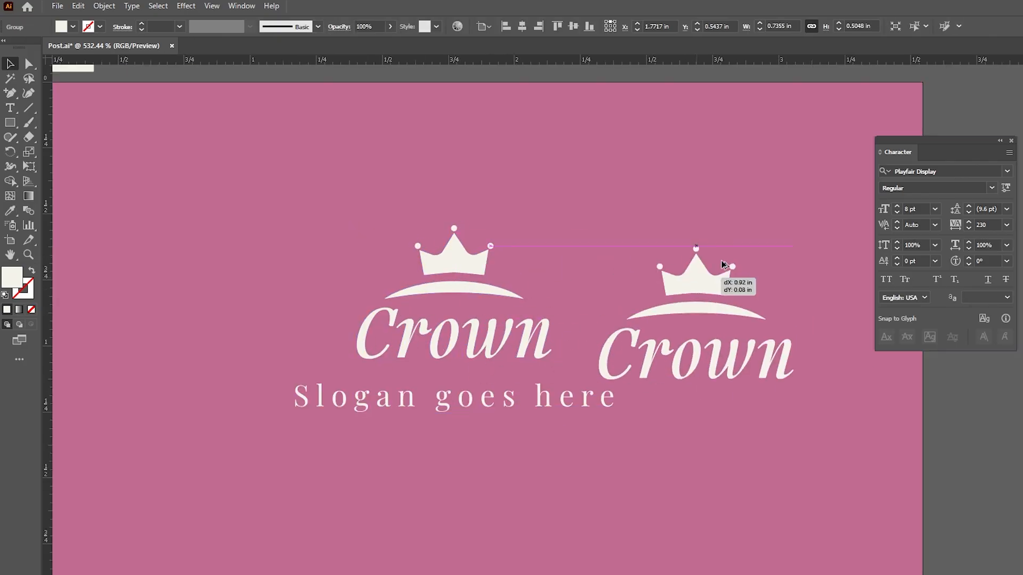
- Place a duplicate of the Crown logo to the right of the original and ungroup the copy
{"action": "left_click_drag", "start_coordinate": [723, 264], "coordinate": [753, 242]}
{"action": "right_click", "coordinate": [724, 257]}
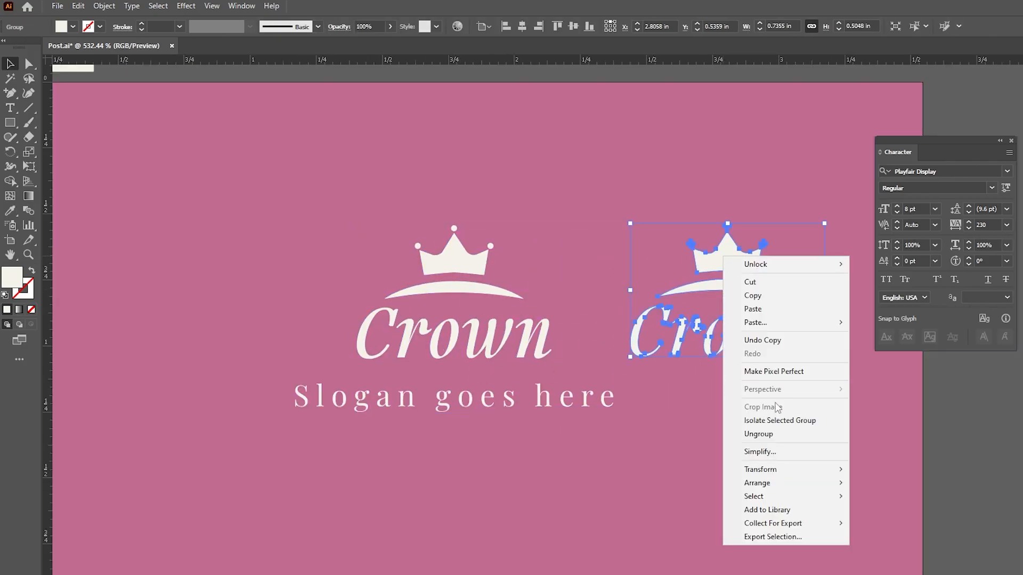
{"action": "left_click", "coordinate": [770, 435]}
{"action": "left_click", "coordinate": [753, 193]}
- Delete the curved arc and the word "Crown" from the logo copy, keeping only the crown symbol
{"action": "left_click", "coordinate": [671, 293]}
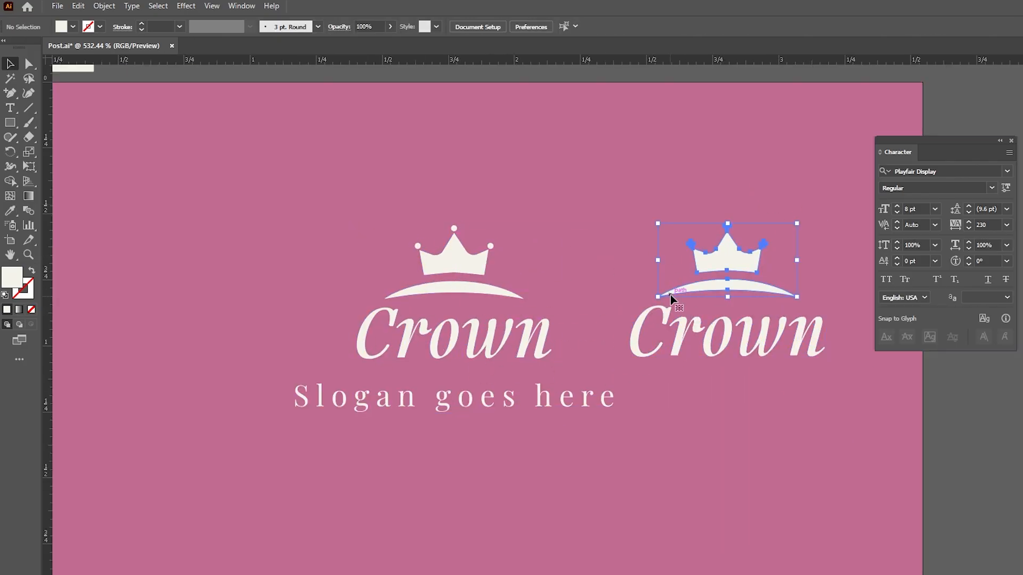
{"action": "key", "text": "ctrl+shift+a"}
{"action": "left_click", "coordinate": [733, 278]}
{"action": "key", "text": "Delete"}
{"action": "left_click_drag", "start_coordinate": [853, 369], "coordinate": [754, 267]}
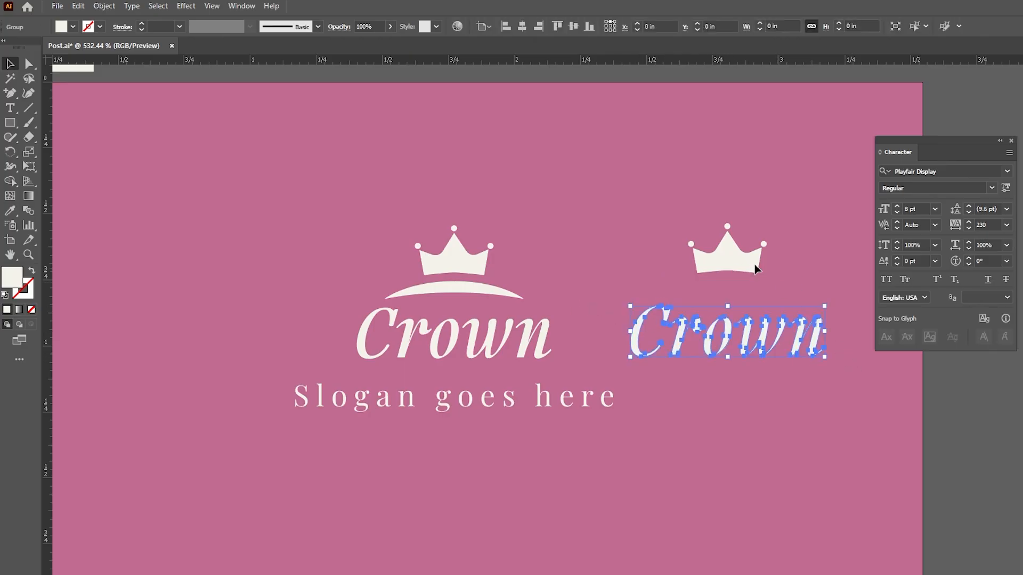
{"action": "key", "text": "Delete"}
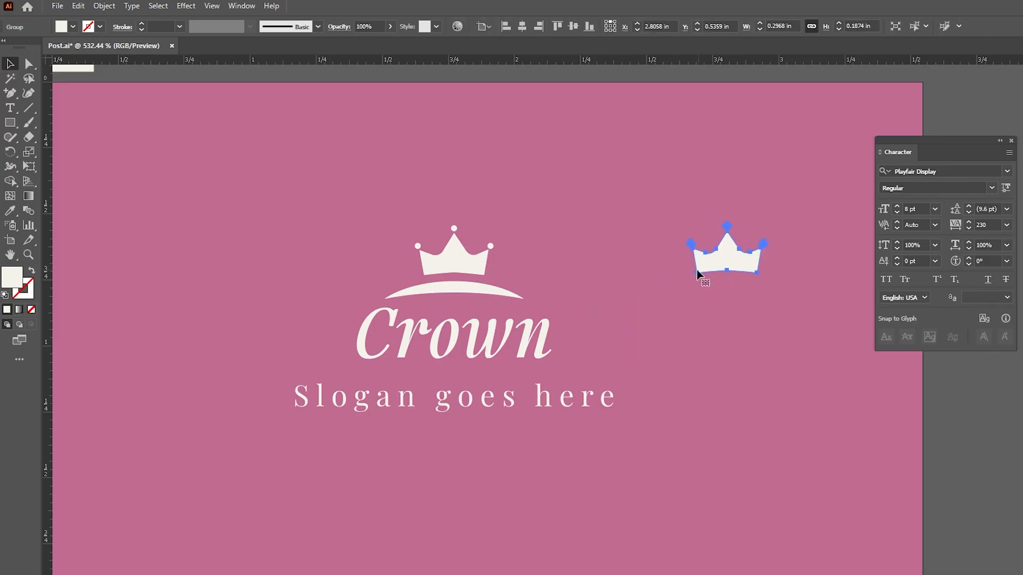
- Enlarge the copied crown to about 1.18 in wide and place it over the card's lower right corner
{"action": "left_click_drag", "start_coordinate": [688, 275], "coordinate": [501, 418]}
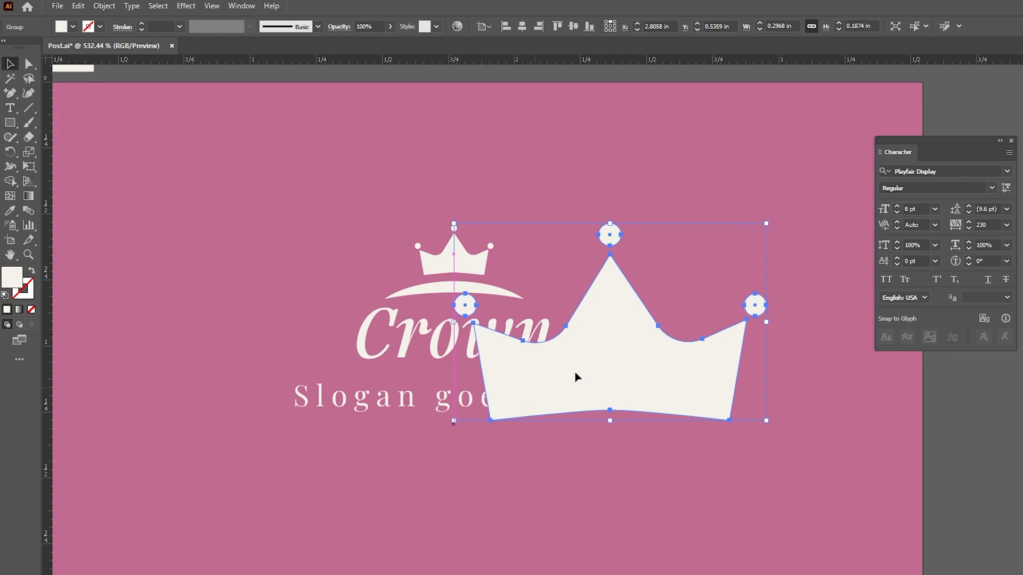
{"action": "left_click_drag", "start_coordinate": [576, 376], "coordinate": [867, 535]}
{"action": "scroll", "coordinate": [599, 218], "scroll_direction": "down", "scroll_amount": 2}
{"action": "scroll", "coordinate": [600, 219], "scroll_direction": "right", "scroll_amount": 3}
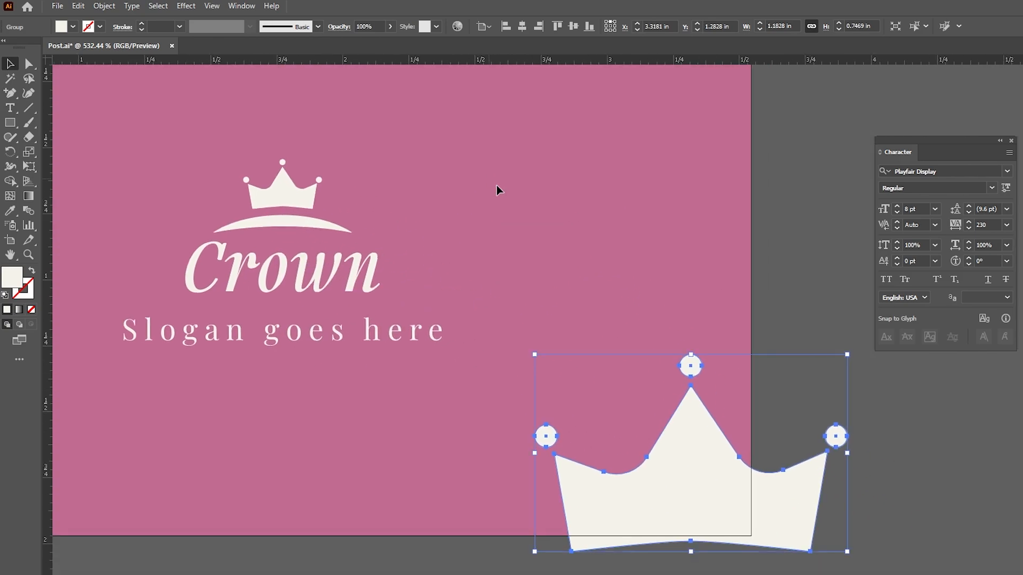
- Set the opacity of the large crown in the card's lower right corner to 15%
{"action": "left_click_drag", "start_coordinate": [656, 318], "coordinate": [710, 269]}
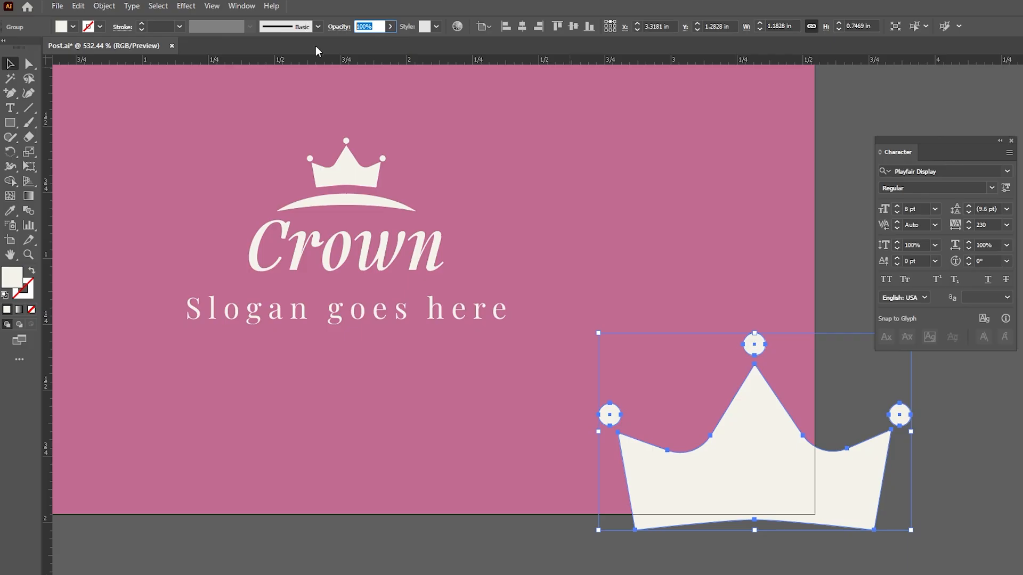
{"action": "type", "text": "15"}
{"action": "key", "text": "Return"}
{"action": "left_click", "coordinate": [848, 261]}
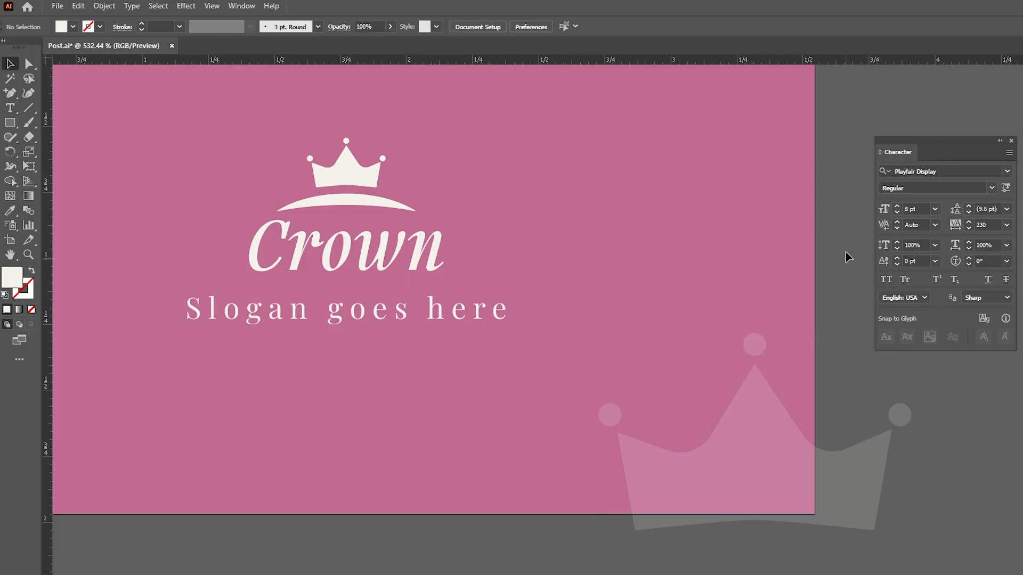
- Unlock all artwork and paste a copy of the pink background rectangle in front of the original
{"action": "left_click_drag", "start_coordinate": [535, 213], "coordinate": [701, 293]}
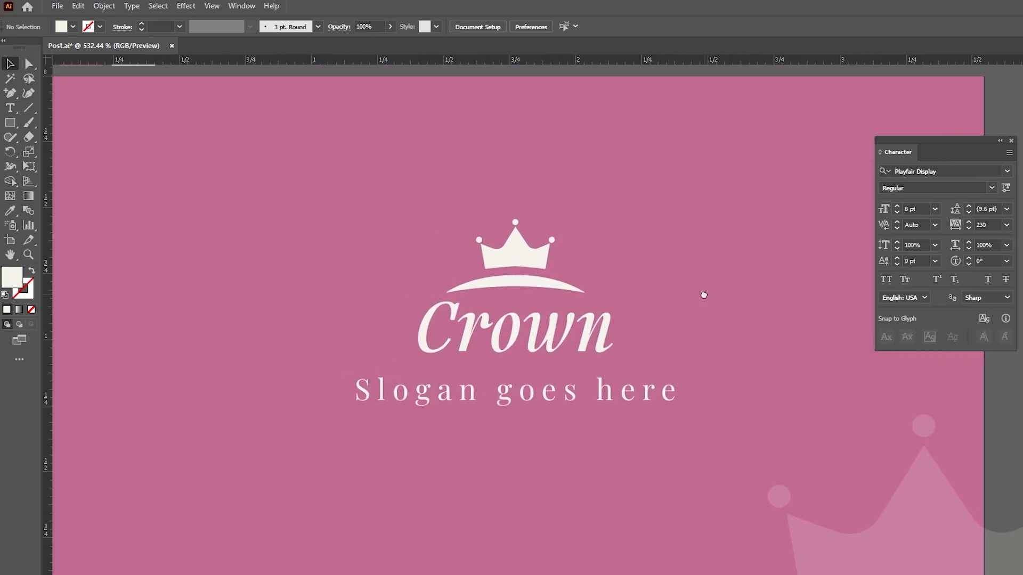
{"action": "left_click", "coordinate": [919, 509]}
{"action": "left_click_drag", "start_coordinate": [765, 410], "coordinate": [708, 351]}
{"action": "left_click", "coordinate": [597, 290]}
{"action": "left_click_drag", "start_coordinate": [597, 291], "coordinate": [625, 310]}
{"action": "left_click", "coordinate": [104, 6]}
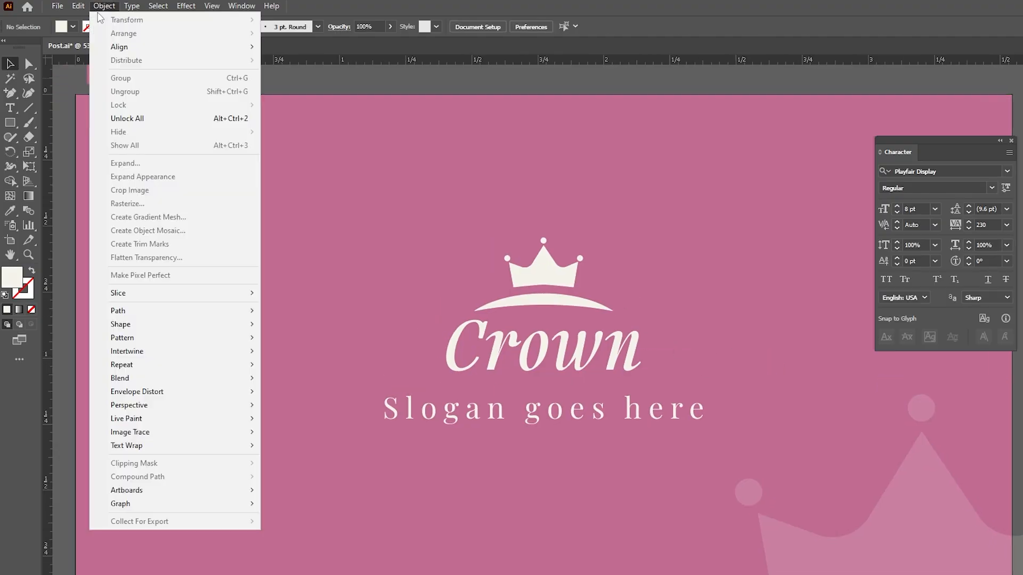
{"action": "left_click", "coordinate": [245, 118]}
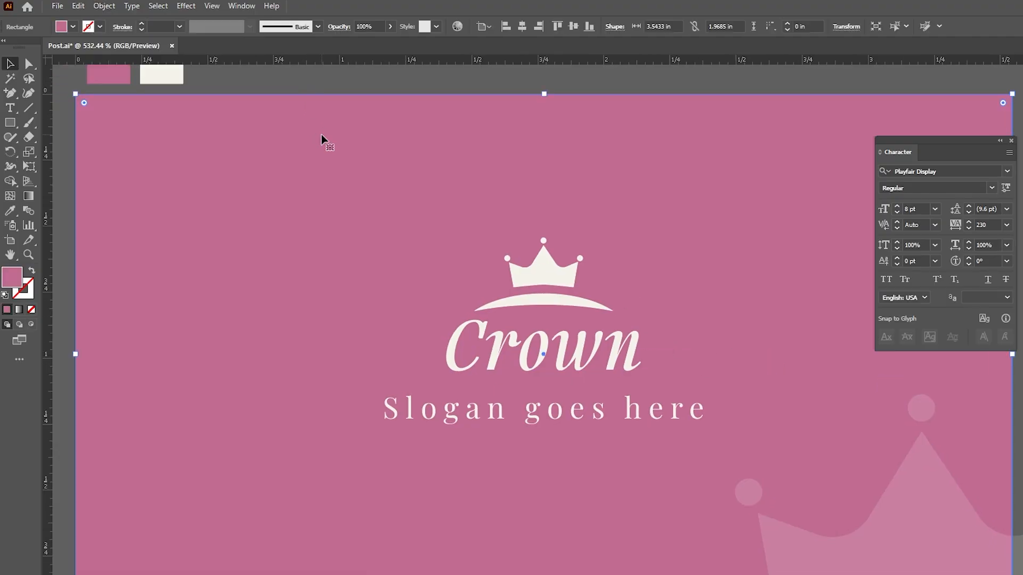
{"action": "left_click", "coordinate": [77, 5]}
{"action": "left_click", "coordinate": [98, 64]}
{"action": "left_click", "coordinate": [78, 6]}
{"action": "left_click", "coordinate": [111, 118]}
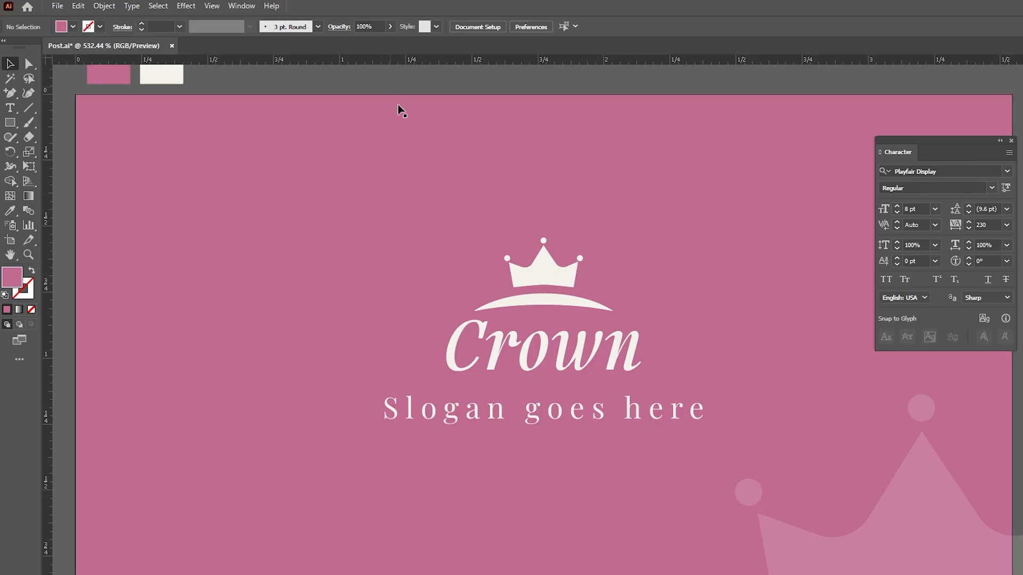
- Bring the background rectangle copy to the front and use it as a clipping mask for the large crown
{"action": "right_click", "coordinate": [405, 126]}
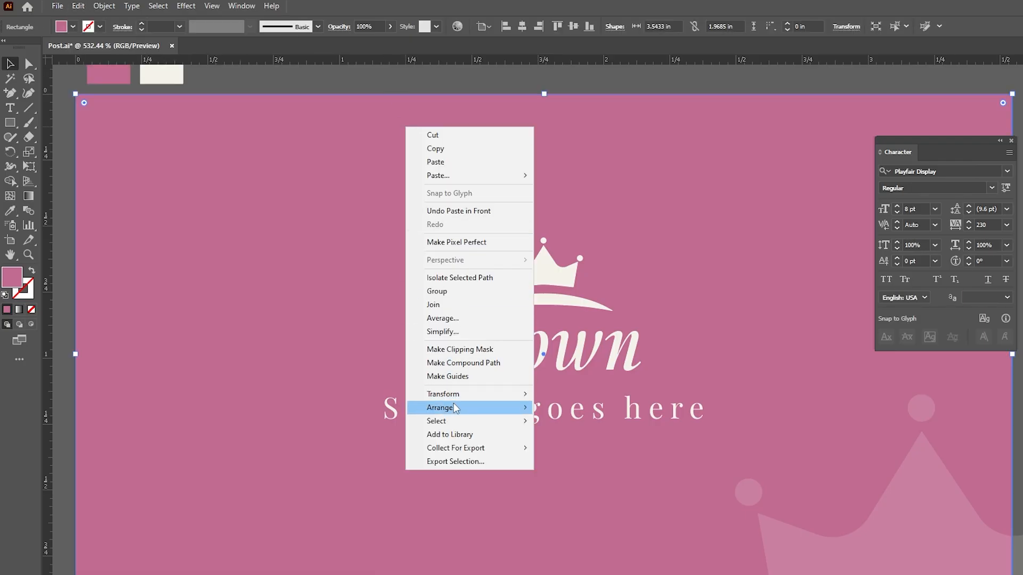
{"action": "mouse_move", "coordinate": [454, 409]}
{"action": "left_click", "coordinate": [564, 409]}
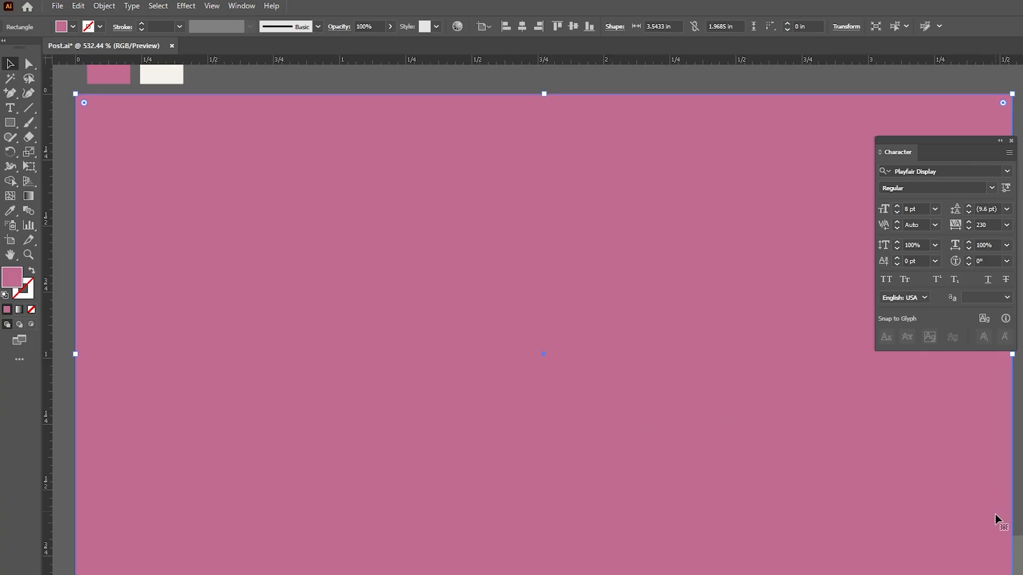
{"action": "scroll", "coordinate": [843, 475], "scroll_direction": "down", "scroll_amount": 2}
{"action": "scroll", "coordinate": [842, 474], "scroll_direction": "right", "scroll_amount": 3}
{"action": "left_click", "coordinate": [895, 437], "text": "shift"}
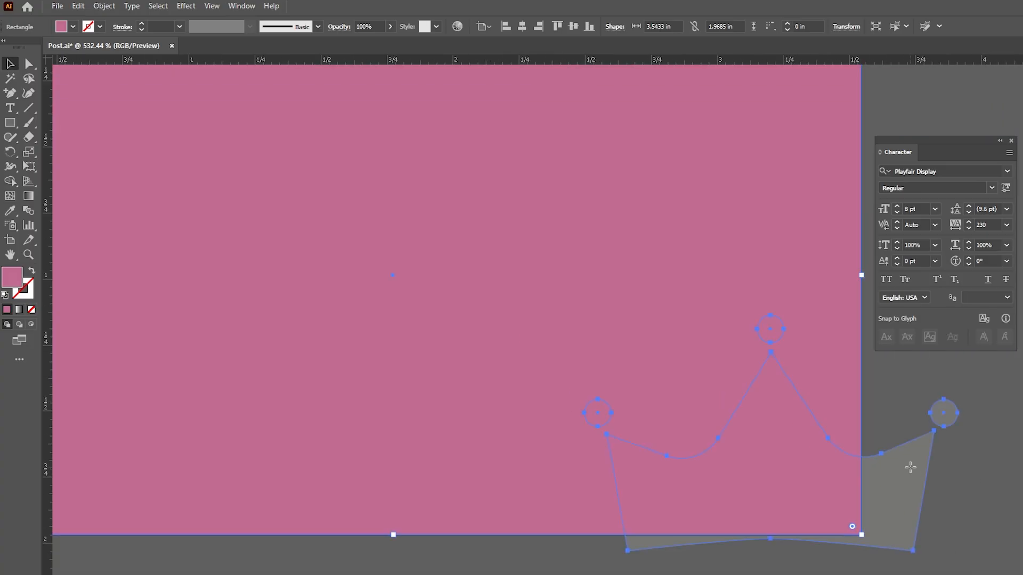
{"action": "right_click", "coordinate": [721, 380]}
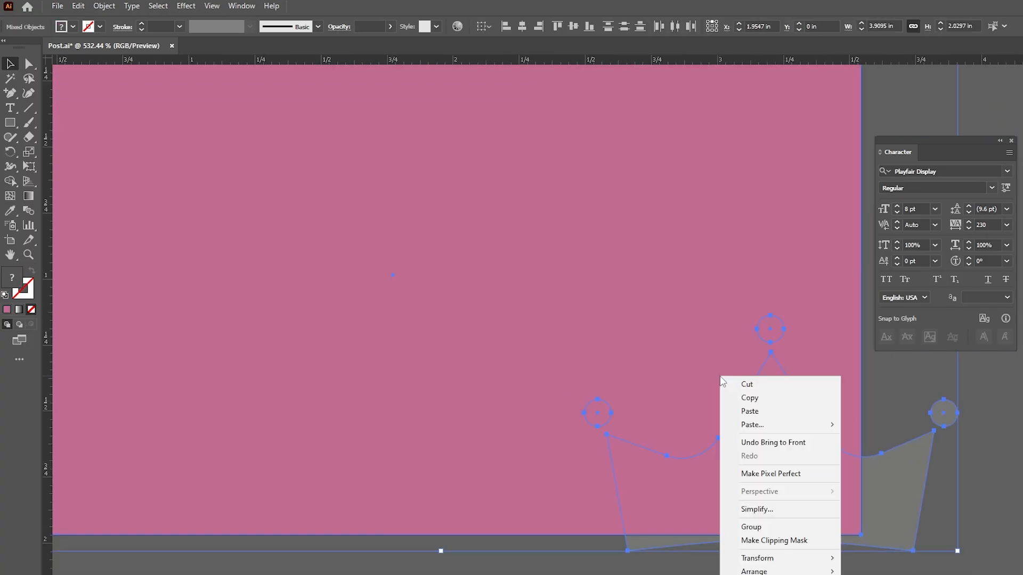
{"action": "left_click", "coordinate": [760, 541]}
{"action": "key", "text": "ctrl+0"}
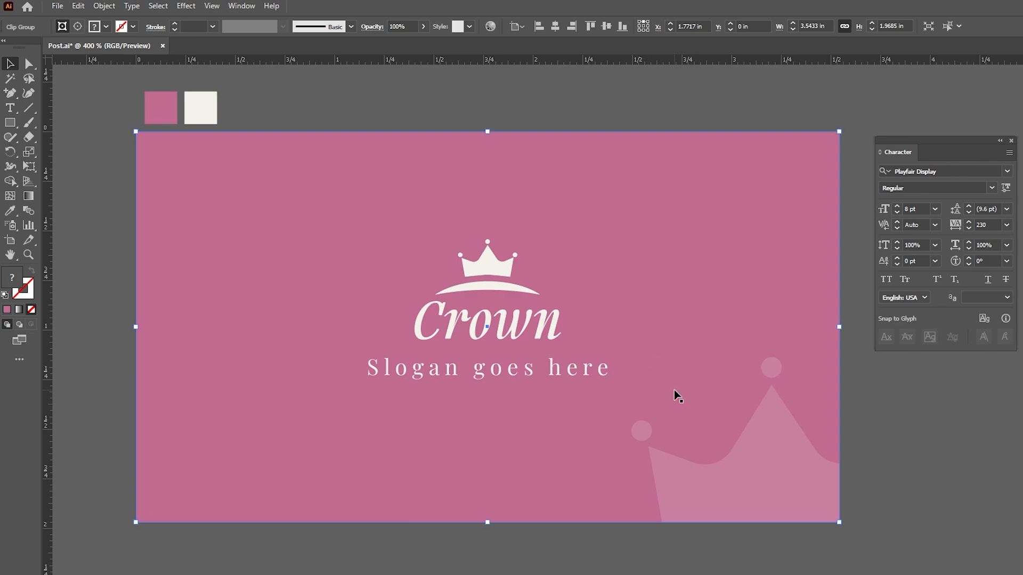
{"action": "key", "text": "ctrl+0"}
- Duplicate the pink card's artboard with all its artwork directly below the original
{"action": "scroll", "coordinate": [246, 170], "scroll_direction": "down", "scroll_amount": 1}
{"action": "left_click_drag", "start_coordinate": [396, 257], "coordinate": [413, 261]}
{"action": "left_click", "coordinate": [9, 240]}
{"action": "left_click_drag", "start_coordinate": [540, 269], "coordinate": [555, 552]}
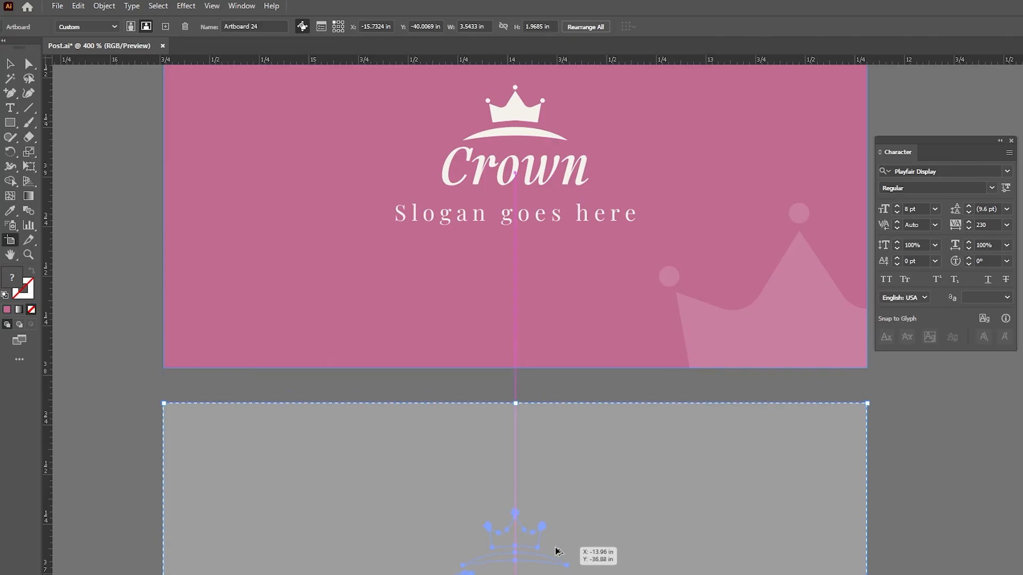
{"action": "left_click_drag", "start_coordinate": [592, 454], "coordinate": [570, 279]}
{"action": "key", "text": "v"}
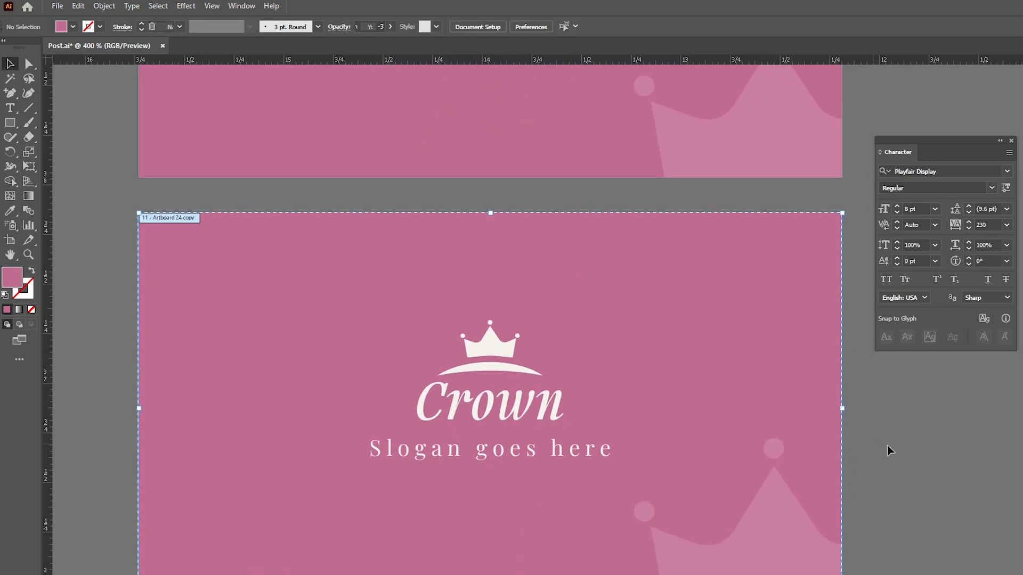
{"action": "left_click_drag", "start_coordinate": [720, 490], "coordinate": [724, 486]}
- Ungroup the Crown logo on the duplicated card and recolour that card's background with the logo's cream colour
{"action": "left_click", "coordinate": [485, 413]}
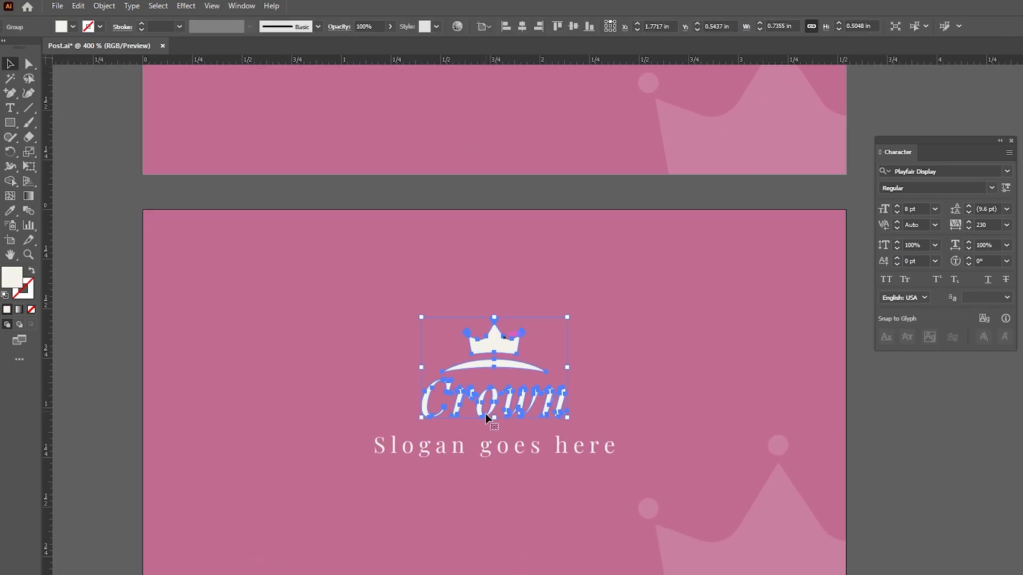
{"action": "right_click", "coordinate": [490, 358]}
{"action": "left_click", "coordinate": [527, 519]}
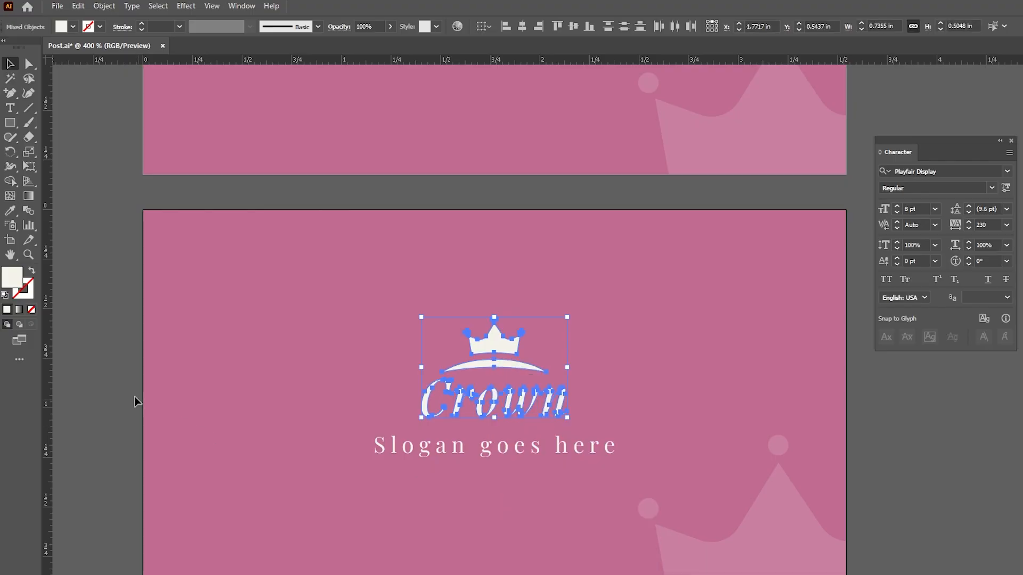
{"action": "left_click", "coordinate": [244, 357]}
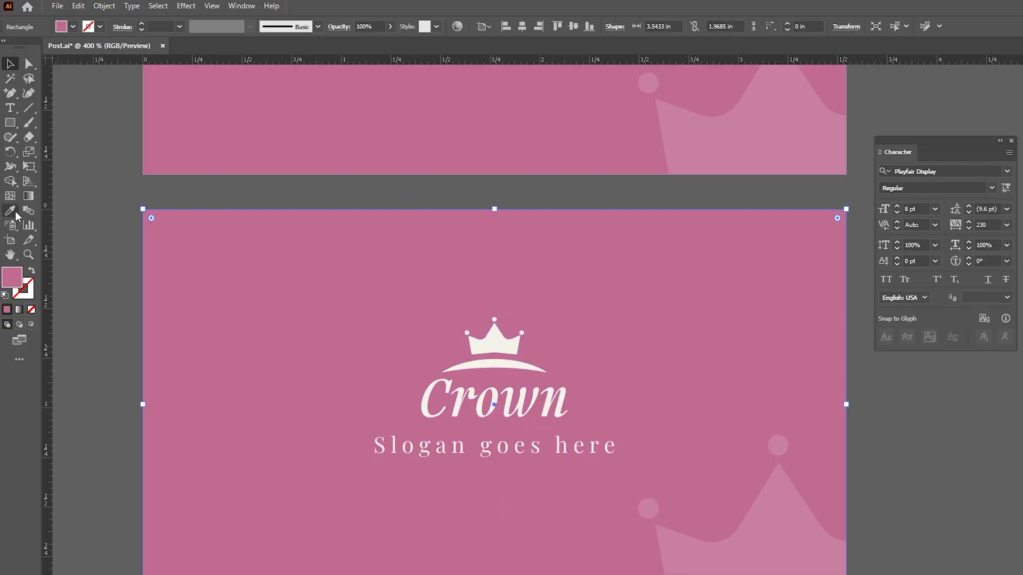
{"action": "left_click", "coordinate": [507, 337]}
{"action": "key", "text": "v"}
{"action": "left_click", "coordinate": [237, 181]}
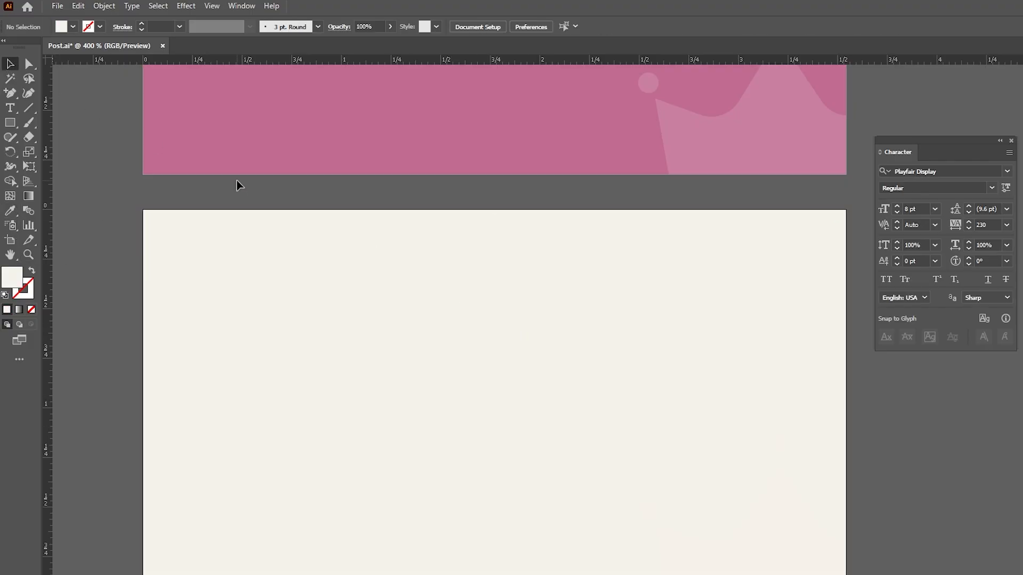
- Copy the Crown logo from the pink card onto the left half of the cream card and recolour it pink
{"action": "left_click_drag", "start_coordinate": [294, 193], "coordinate": [305, 400]}
{"action": "left_click", "coordinate": [505, 129]}
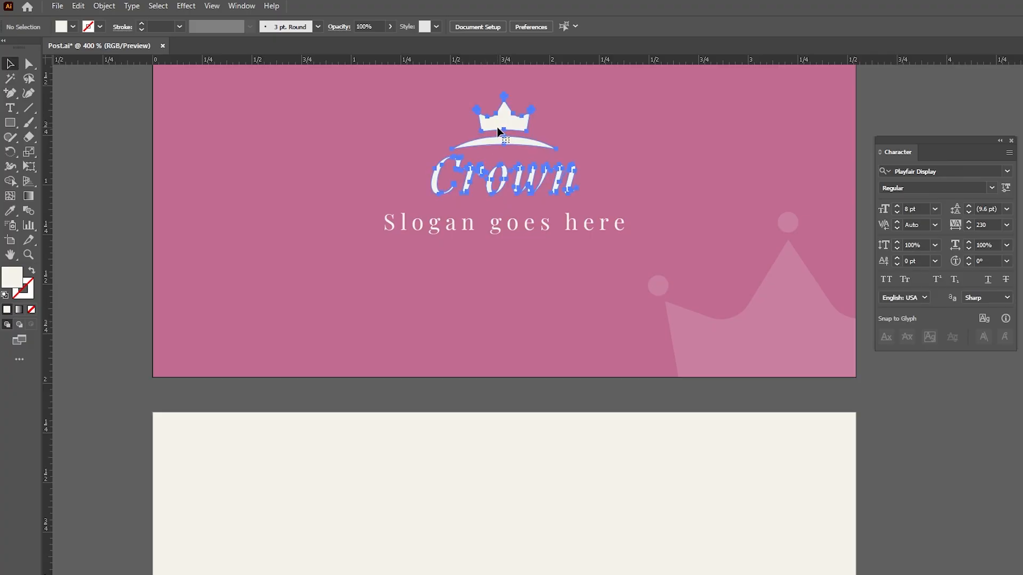
{"action": "left_click_drag", "start_coordinate": [505, 123], "coordinate": [320, 522]}
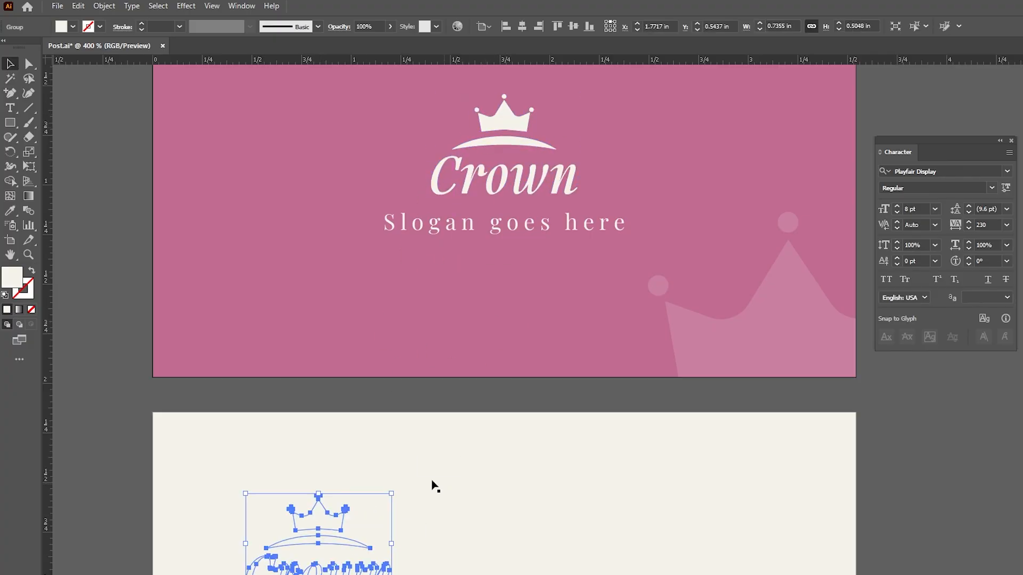
{"action": "left_click", "coordinate": [10, 211]}
{"action": "left_click", "coordinate": [194, 234]}
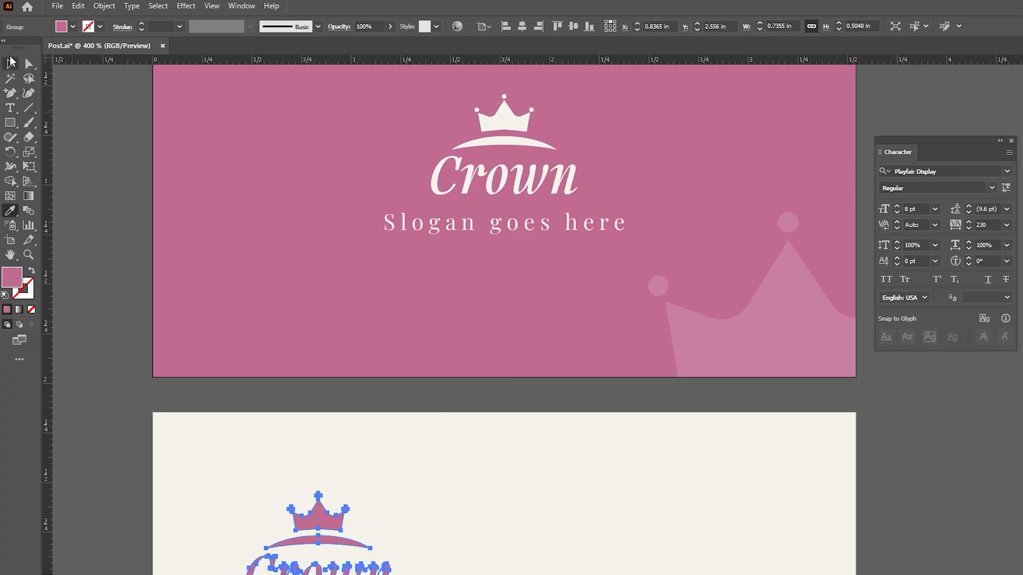
{"action": "left_click", "coordinate": [9, 64]}
- Lock the cream card's background rectangle
{"action": "scroll", "coordinate": [385, 277], "scroll_direction": "down", "scroll_amount": 3}
{"action": "left_click", "coordinate": [385, 277]}
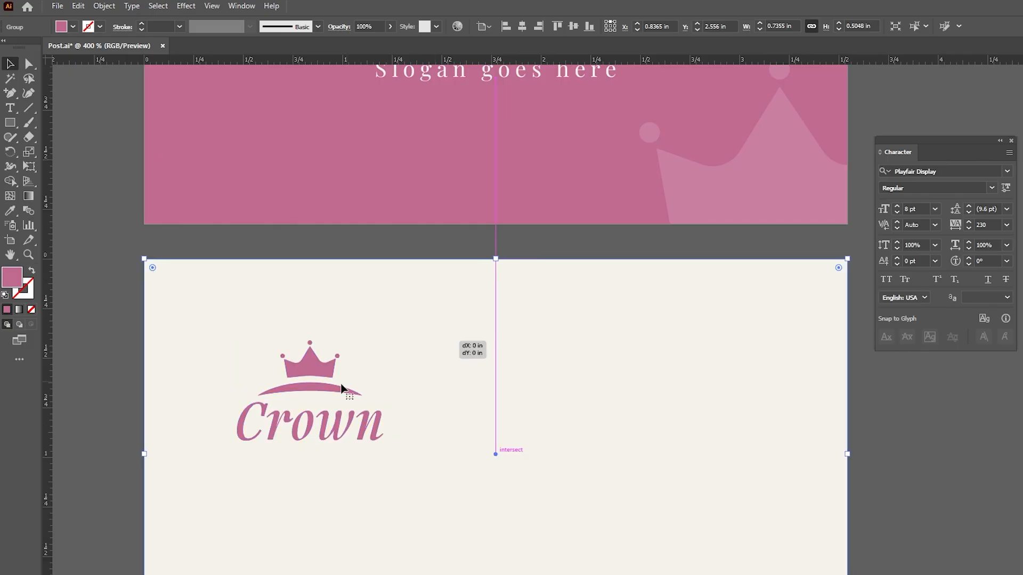
{"action": "scroll", "coordinate": [397, 352], "scroll_direction": "down", "scroll_amount": 2}
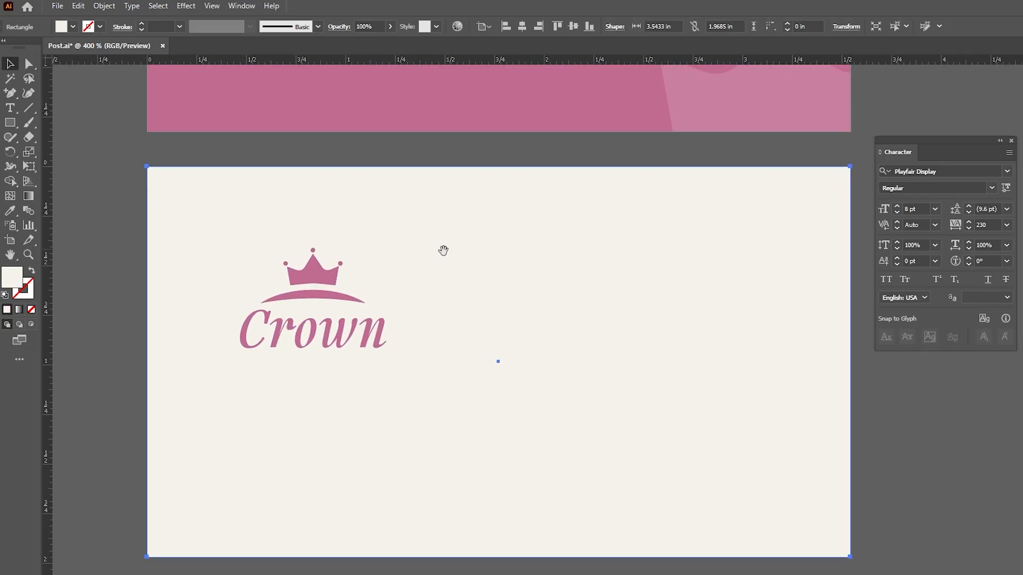
{"action": "left_click", "coordinate": [102, 6]}
{"action": "mouse_move", "coordinate": [114, 103]}
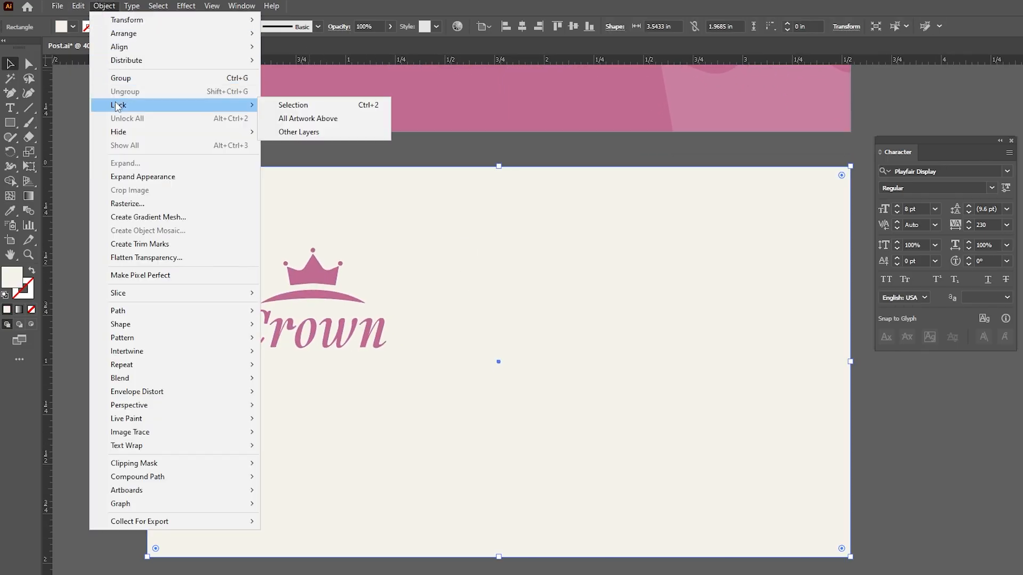
{"action": "left_click", "coordinate": [293, 103]}
- Ungroup the pink logo, remove its arc and the word "Crown", and shrink the remaining crown near the card's upper left
{"action": "left_click", "coordinate": [317, 262]}
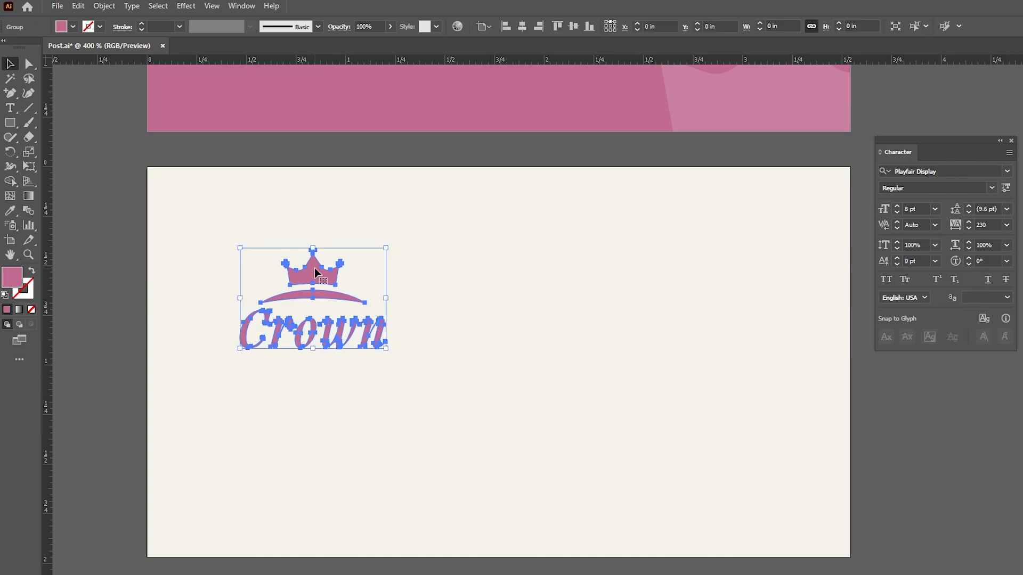
{"action": "right_click", "coordinate": [318, 266]}
{"action": "left_click", "coordinate": [355, 448]}
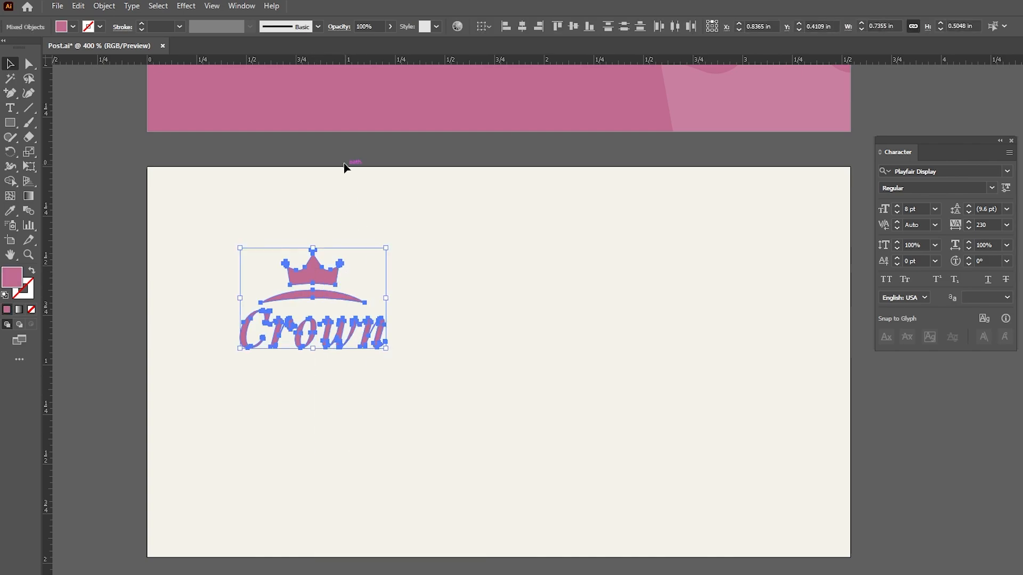
{"action": "left_click_drag", "start_coordinate": [339, 377], "coordinate": [291, 240]}
{"action": "key", "text": "Delete"}
{"action": "left_click", "coordinate": [343, 290]}
{"action": "left_click", "coordinate": [267, 164]}
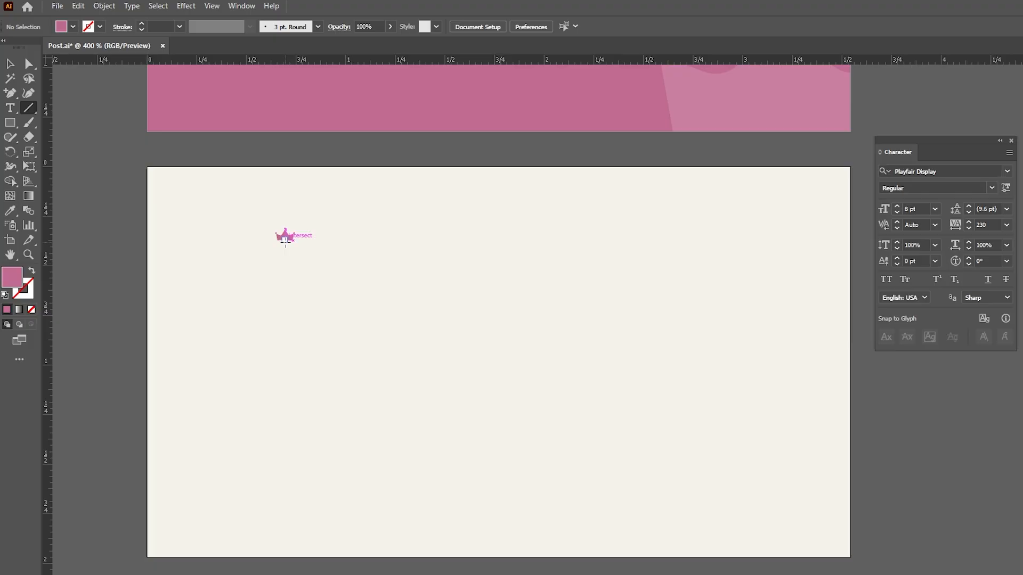
- Draw a vertical line about 1.16 in long down from the small crown, with a 1 pt pink stroke and round cap
{"action": "left_click_drag", "start_coordinate": [286, 238], "coordinate": [289, 470]}
{"action": "left_click", "coordinate": [10, 210]}
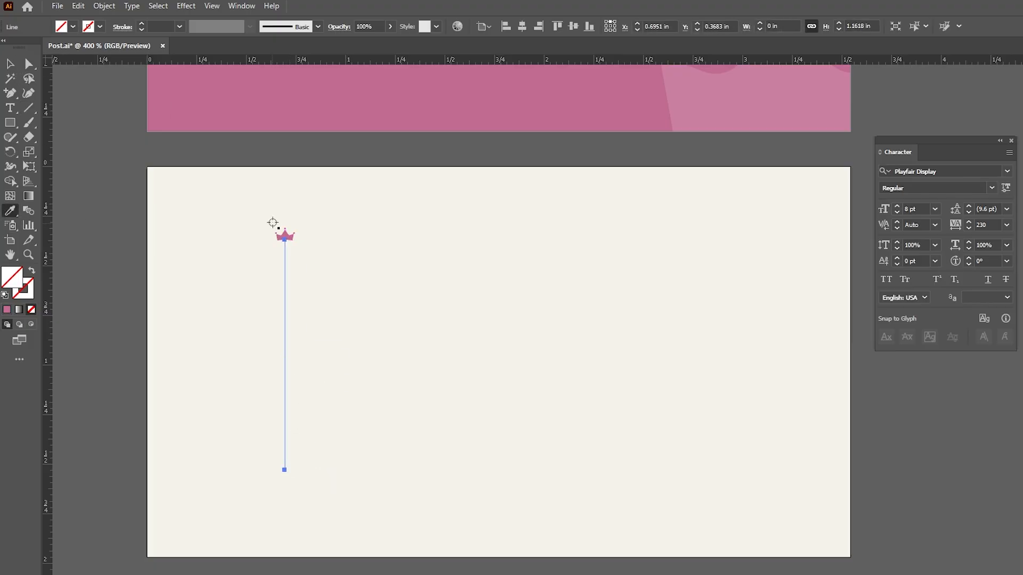
{"action": "left_click", "coordinate": [285, 234]}
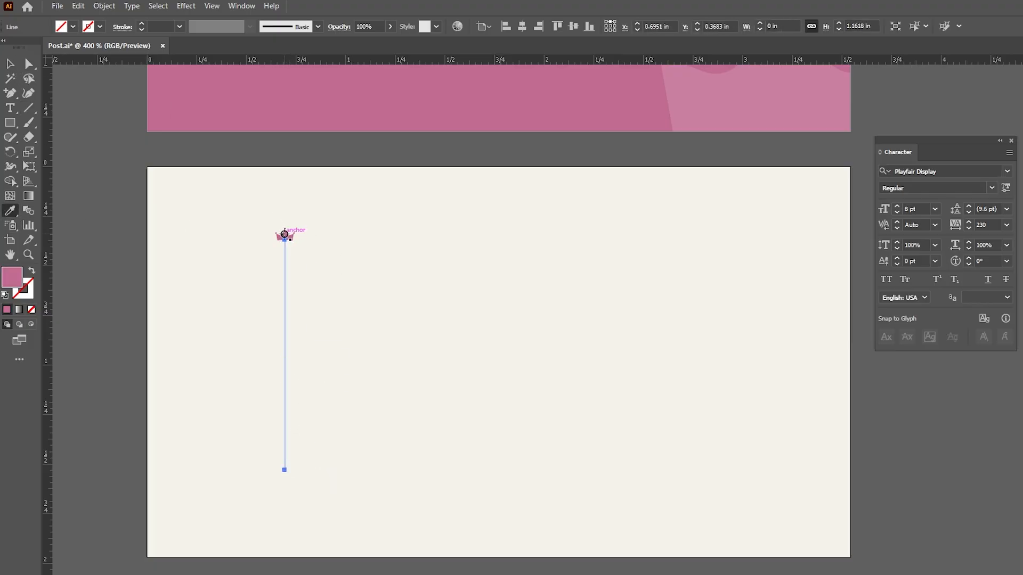
{"action": "left_click", "coordinate": [30, 273]}
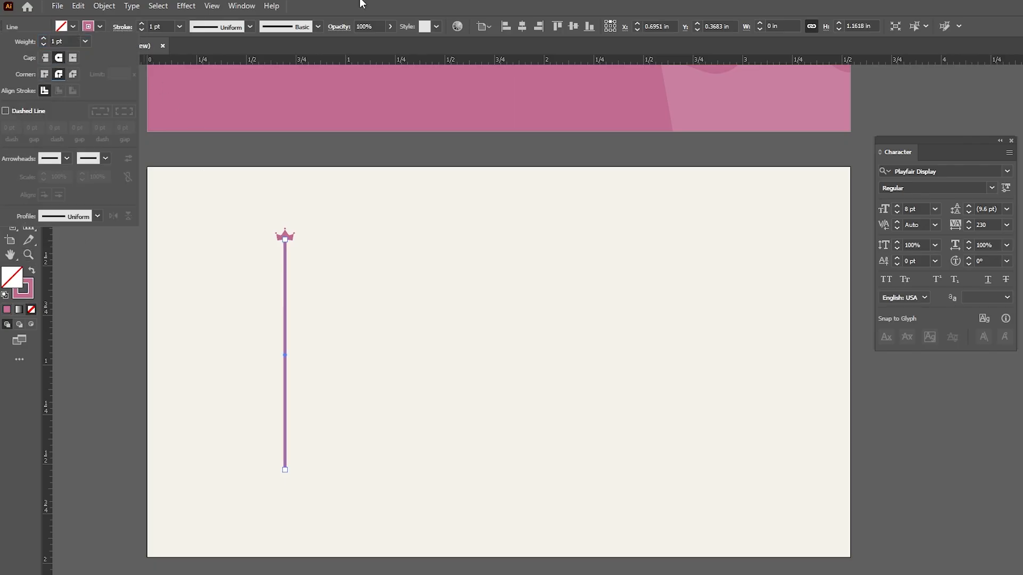
{"action": "key", "text": "Escape"}
- Select the small crown together with its line and move both slightly to the right and lower
{"action": "left_click", "coordinate": [12, 63]}
{"action": "left_click", "coordinate": [257, 227]}
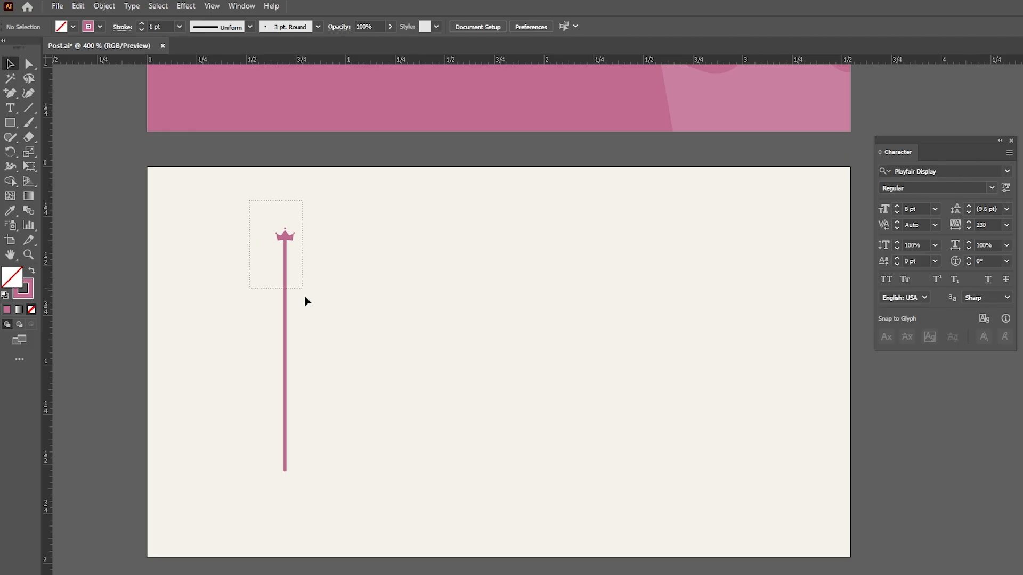
{"action": "left_click_drag", "start_coordinate": [305, 296], "coordinate": [317, 318]}
{"action": "left_click", "coordinate": [383, 327]}
- Shorten the pink line slightly from its lower end and shift it with the crown a little farther down
{"action": "key", "text": "a"}
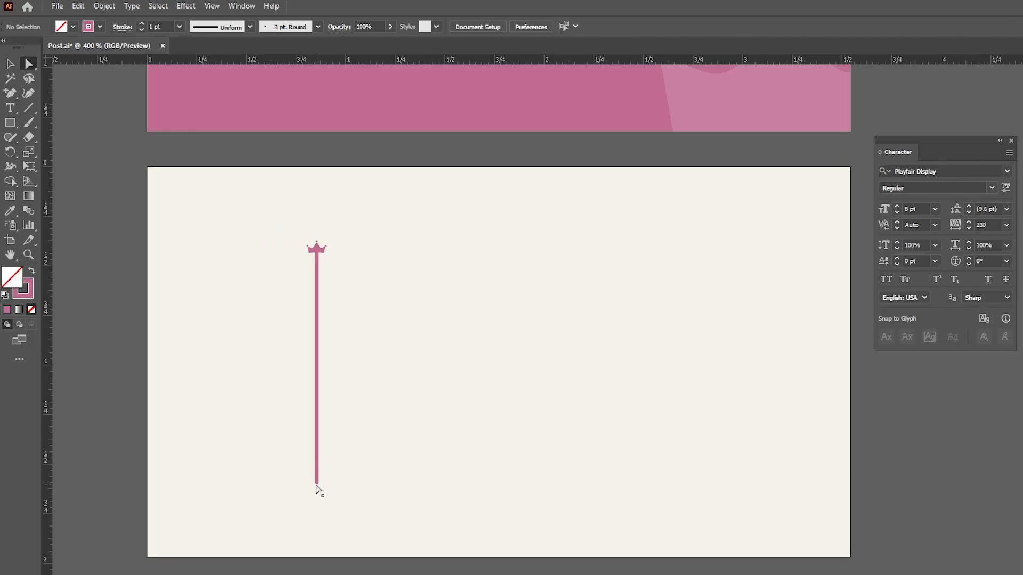
{"action": "left_click_drag", "start_coordinate": [316, 486], "coordinate": [318, 454]}
{"action": "key", "text": "v"}
{"action": "left_click", "coordinate": [300, 222]}
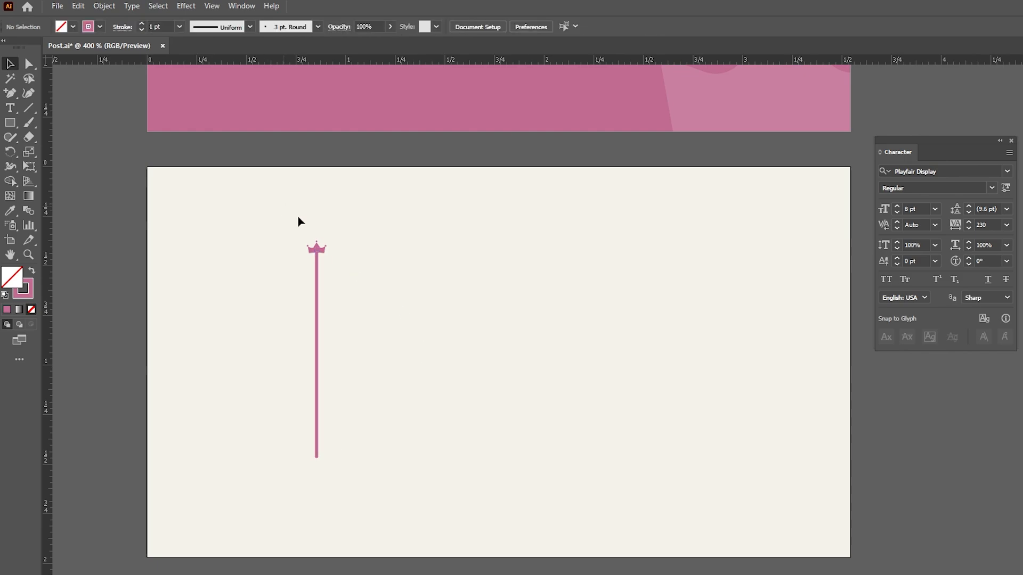
{"action": "left_click_drag", "start_coordinate": [315, 336], "coordinate": [317, 351]}
- Paste the contact details text and move it aside over the cream card's lower right edge
{"action": "left_click", "coordinate": [473, 263]}
{"action": "key", "text": "ctrl+v"}
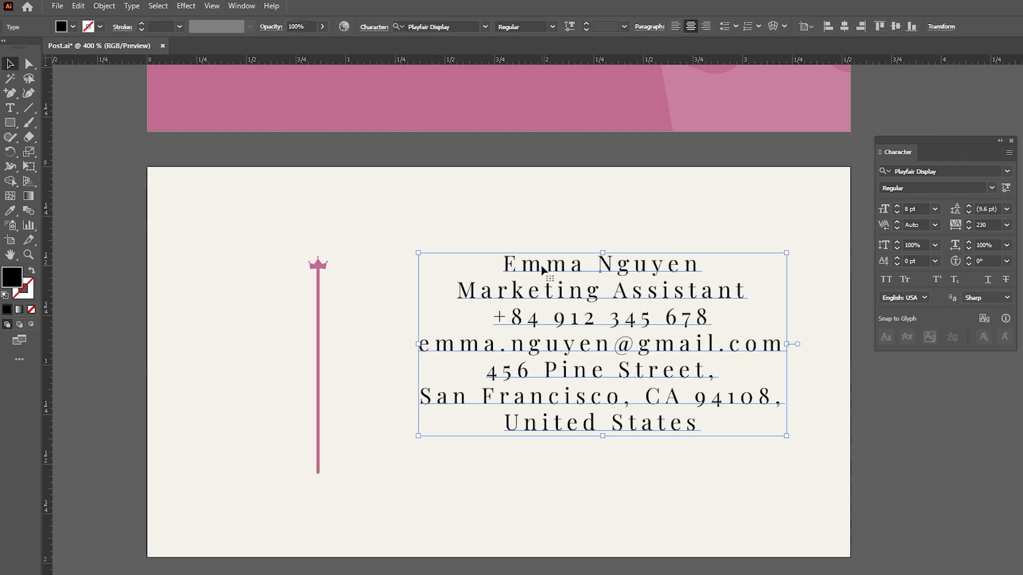
{"action": "left_click_drag", "start_coordinate": [551, 268], "coordinate": [852, 380]}
- Create a separate text object with the full name copied from the contact details and place it beside the small crown
{"action": "left_click", "coordinate": [10, 109]}
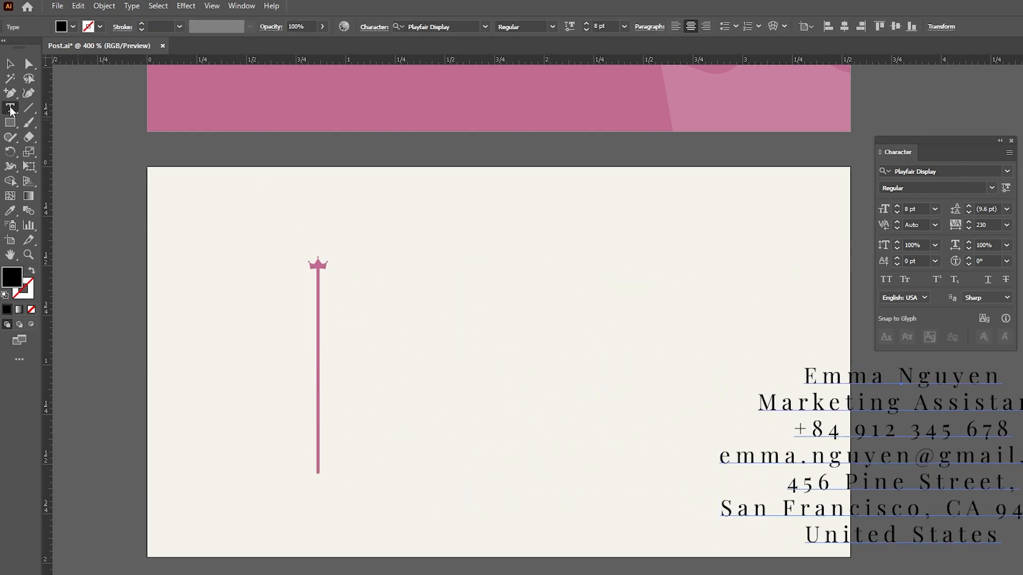
{"action": "left_click", "coordinate": [346, 265]}
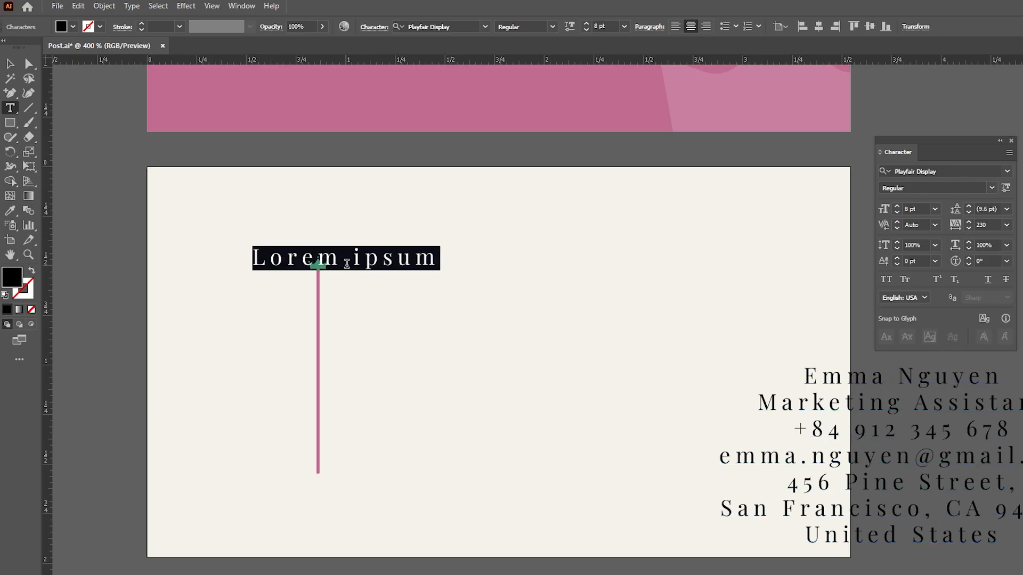
{"action": "triple_click", "coordinate": [870, 386]}
{"action": "key", "text": "ctrl+c"}
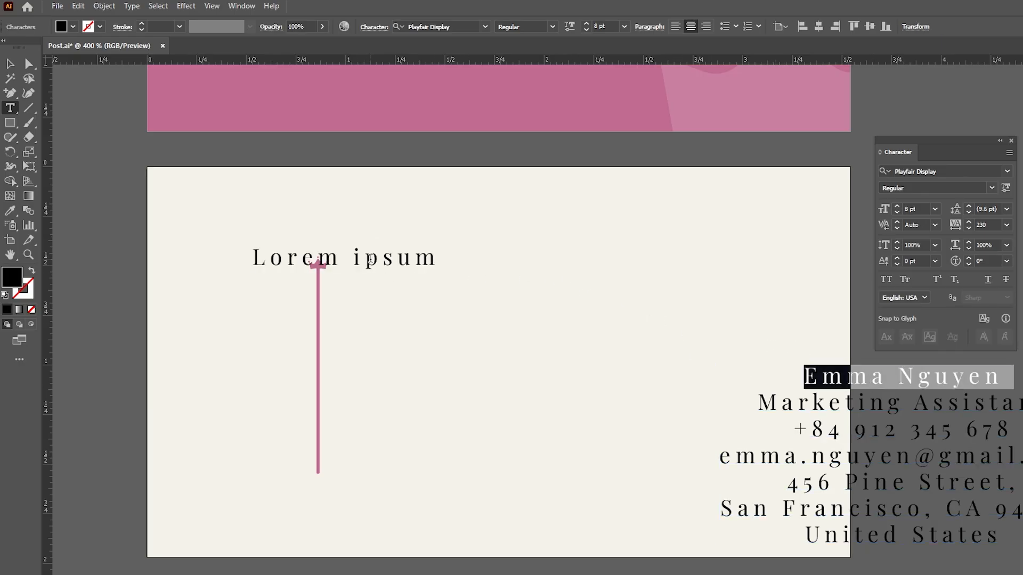
{"action": "triple_click", "coordinate": [371, 260]}
{"action": "key", "text": "ctrl+v"}
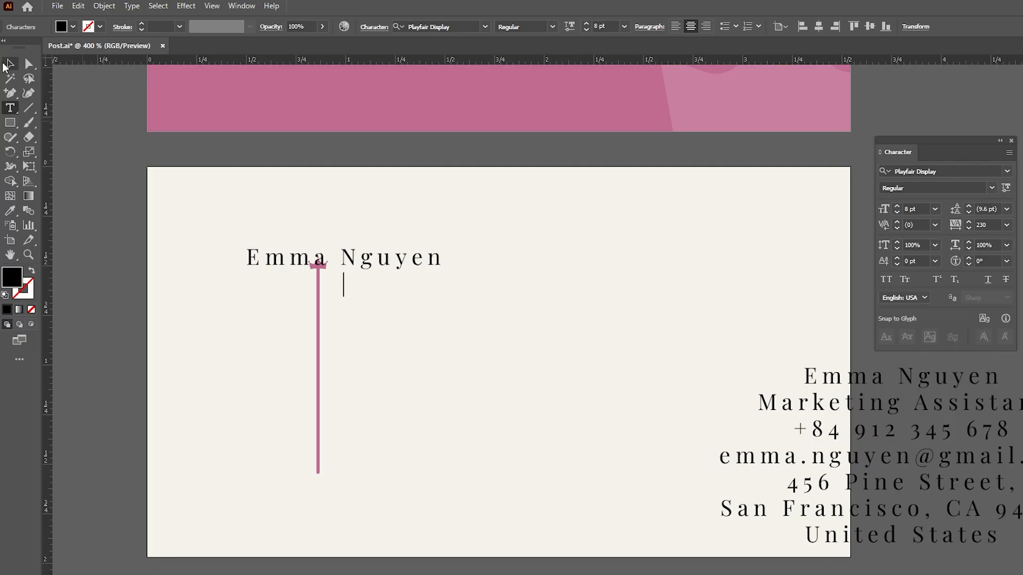
{"action": "left_click", "coordinate": [9, 64]}
{"action": "left_click_drag", "start_coordinate": [389, 264], "coordinate": [492, 273]}
- Convert the name to uppercase and fill it with the pink sampled from the front of the card
{"action": "left_click", "coordinate": [104, 6]}
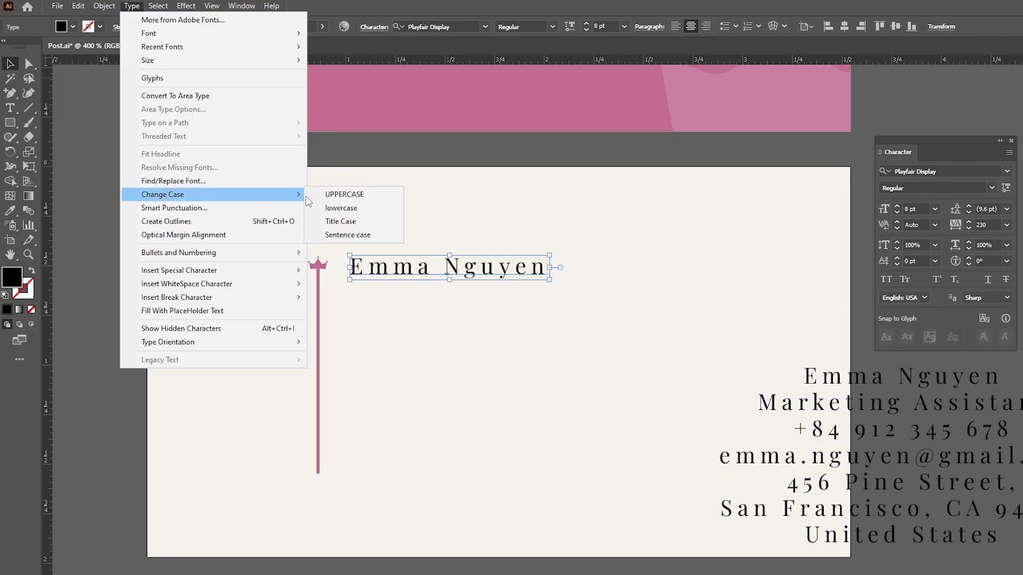
{"action": "left_click", "coordinate": [346, 194]}
{"action": "left_click", "coordinate": [20, 216]}
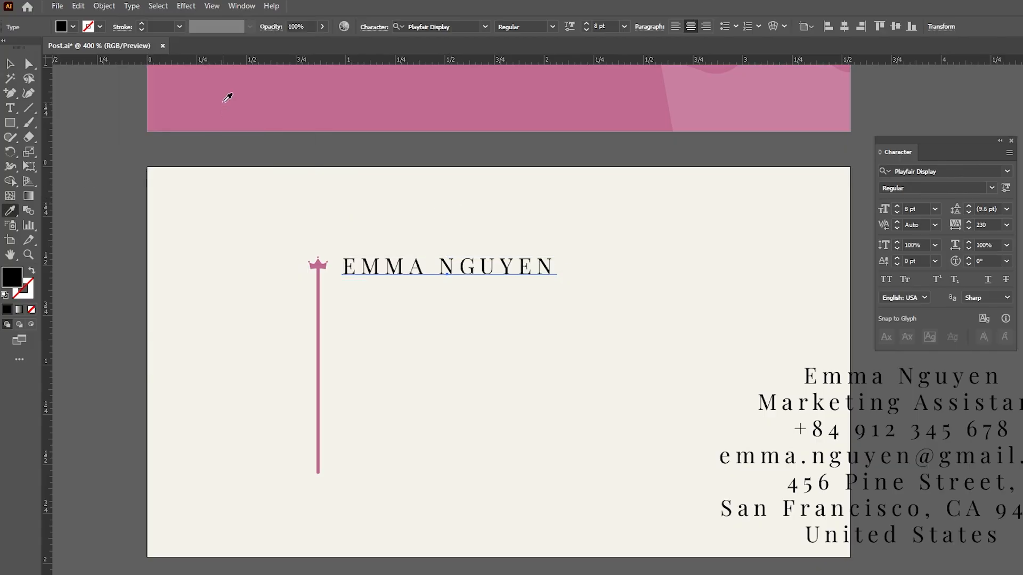
{"action": "left_click", "coordinate": [226, 95]}
{"action": "left_click", "coordinate": [10, 64]}
- Set the name's font style to SemiBold, left-align it and reposition it just beside the small crown
{"action": "left_click_drag", "start_coordinate": [482, 265], "coordinate": [491, 272]}
{"action": "left_click", "coordinate": [553, 26]}
{"action": "left_click", "coordinate": [527, 67]}
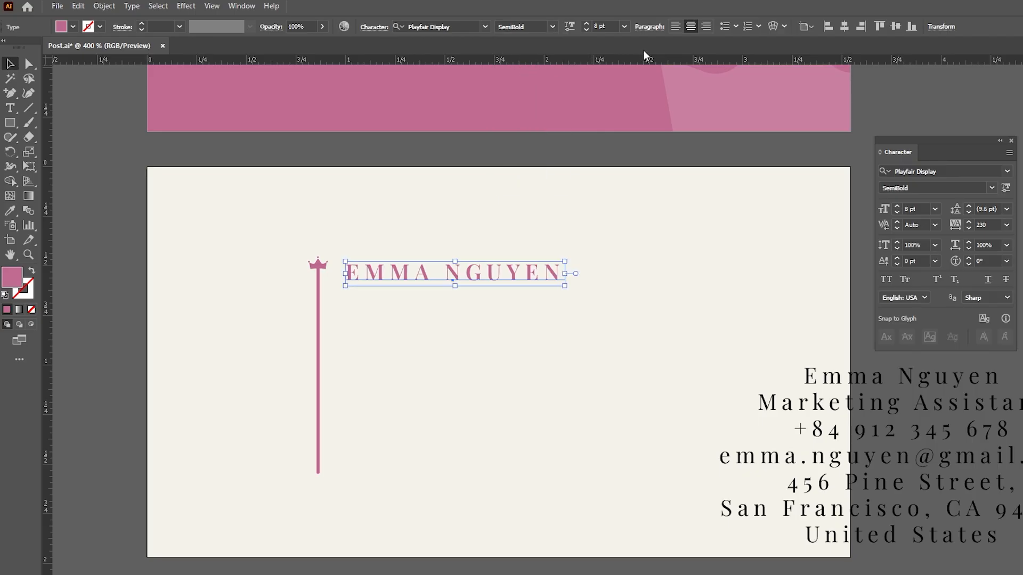
{"action": "left_click", "coordinate": [675, 26]}
{"action": "left_click_drag", "start_coordinate": [509, 267], "coordinate": [410, 265]}
{"action": "left_click", "coordinate": [541, 234]}
{"action": "left_click", "coordinate": [550, 272]}
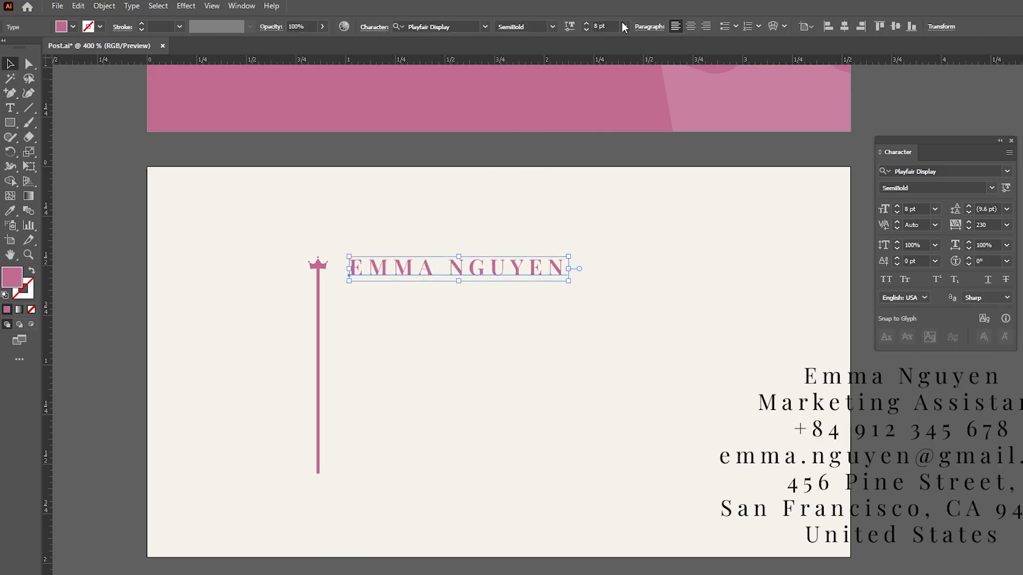
- Set the name's size to 12 pt, shift it with the crown line up and to the left, and save the document
{"action": "left_click", "coordinate": [624, 27]}
{"action": "left_click", "coordinate": [638, 133]}
{"action": "left_click_drag", "start_coordinate": [456, 272], "coordinate": [458, 276]}
{"action": "left_click_drag", "start_coordinate": [459, 276], "coordinate": [374, 255]}
{"action": "key", "text": "ctrl+s"}
- Duplicate the name directly below and replace the copy with the job title "Marketing Assistant" taken out of the contact details
{"action": "left_click_drag", "start_coordinate": [453, 260], "coordinate": [506, 283]}
{"action": "left_click", "coordinate": [530, 221]}
{"action": "key", "text": "t"}
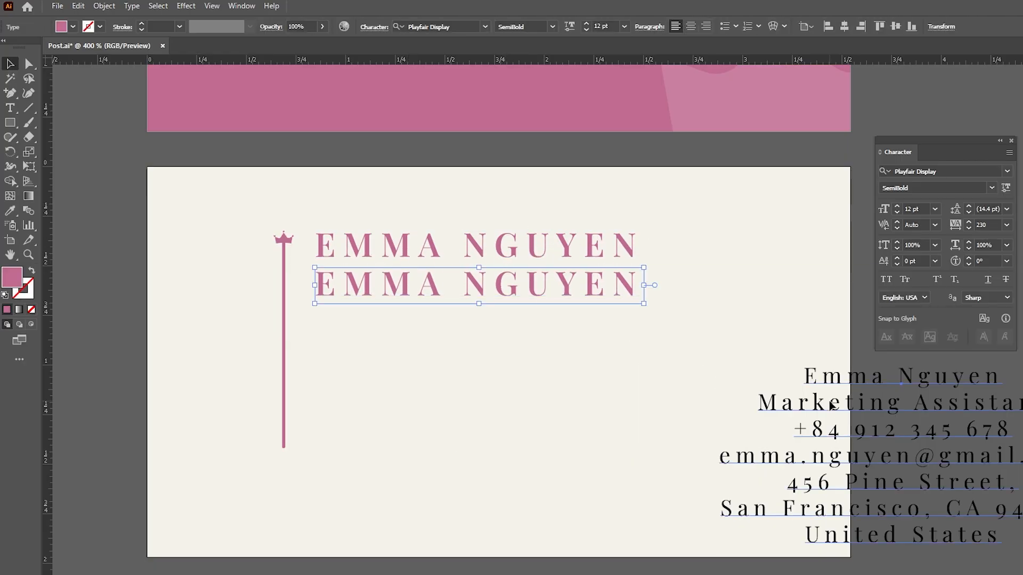
{"action": "triple_click", "coordinate": [835, 407]}
{"action": "key", "text": "ctrl+c"}
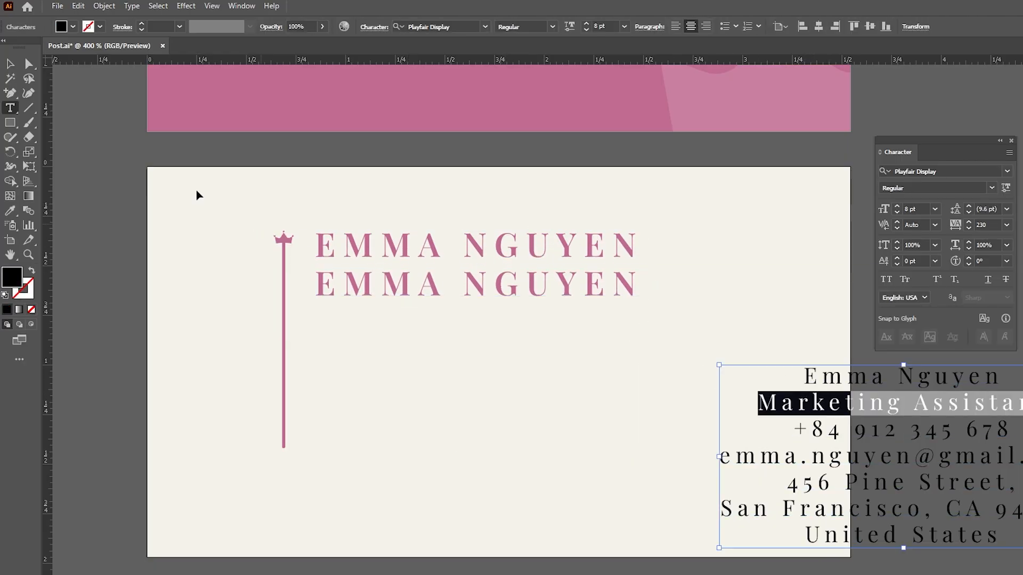
{"action": "key", "text": "BackSpace"}
{"action": "key", "text": "Escape"}
{"action": "triple_click", "coordinate": [414, 279]}
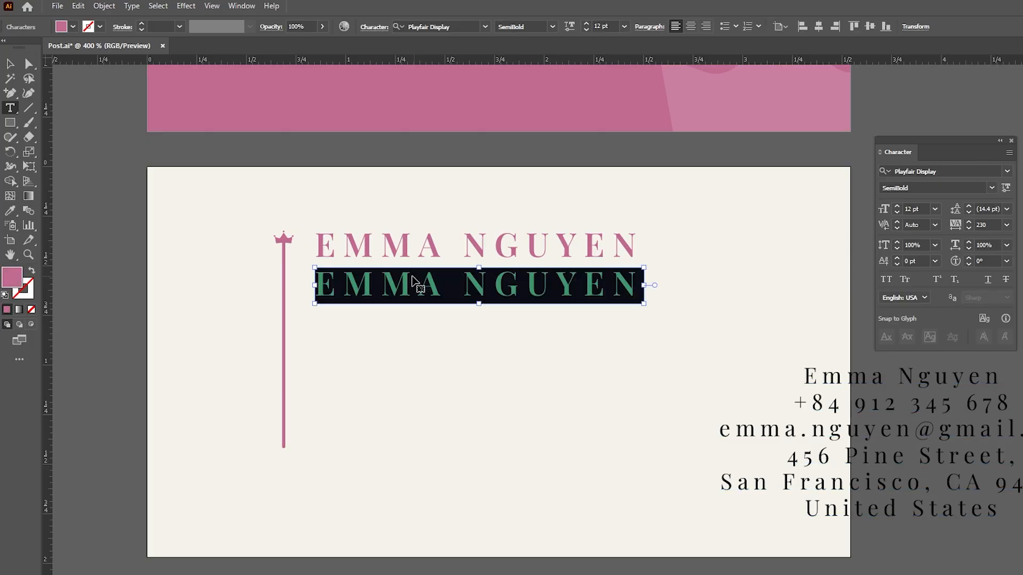
{"action": "key", "text": "ctrl+v"}
{"action": "left_click", "coordinate": [9, 65]}
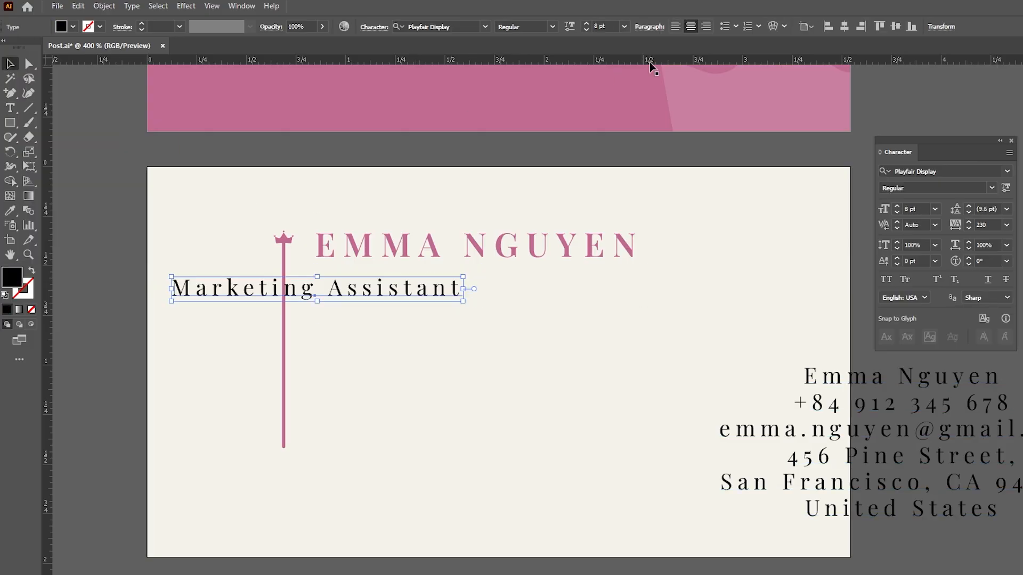
- Try a dark gray fill, Regular style, 7 pt size and uppercase lettering on the job title
{"action": "left_click", "coordinate": [73, 27]}
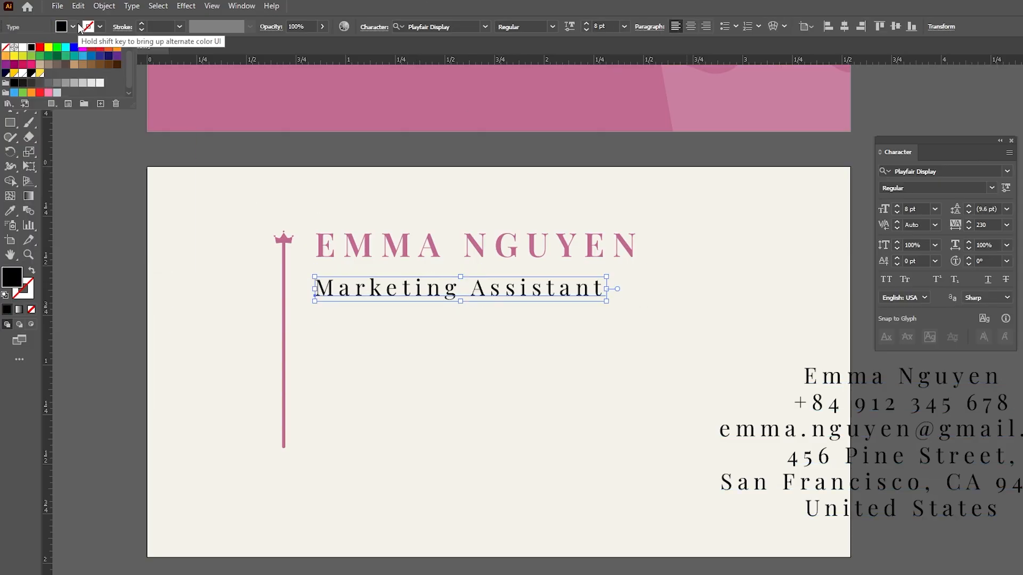
{"action": "left_click", "coordinate": [30, 85]}
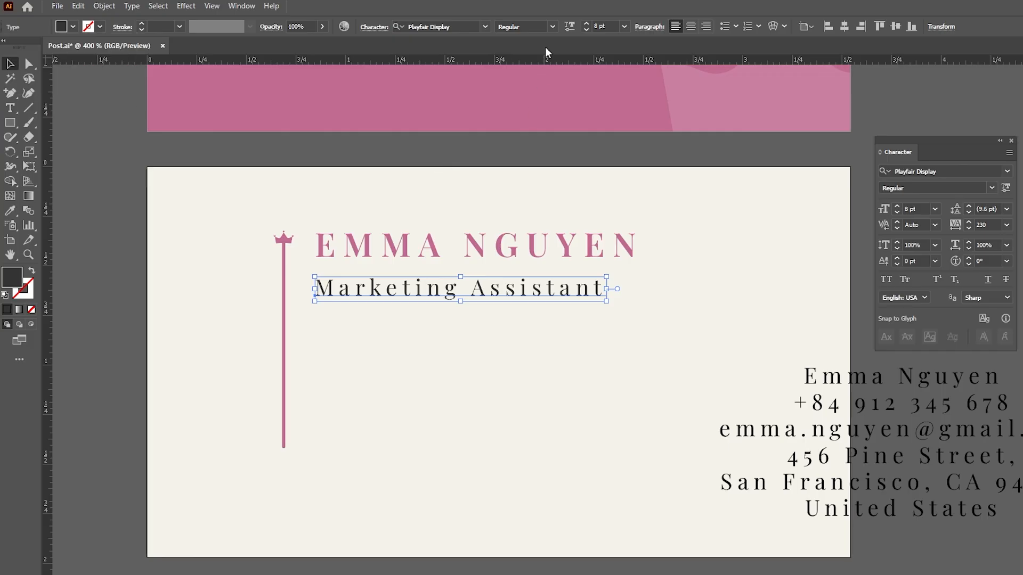
{"action": "left_click", "coordinate": [553, 27]}
{"action": "left_click", "coordinate": [523, 41]}
{"action": "left_click", "coordinate": [586, 30]}
{"action": "left_click", "coordinate": [131, 6]}
{"action": "mouse_move", "coordinate": [310, 199]}
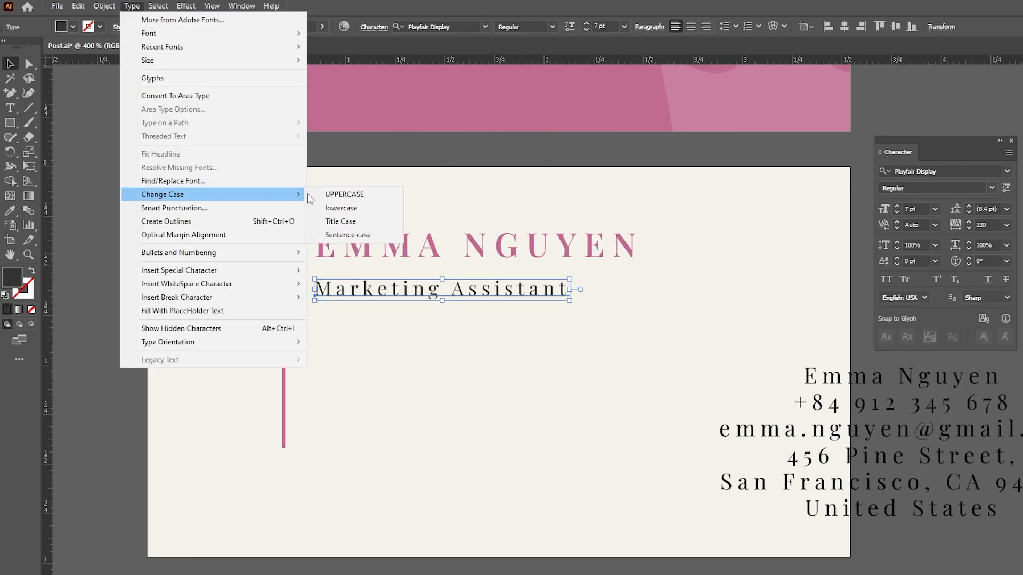
{"action": "left_click", "coordinate": [346, 194]}
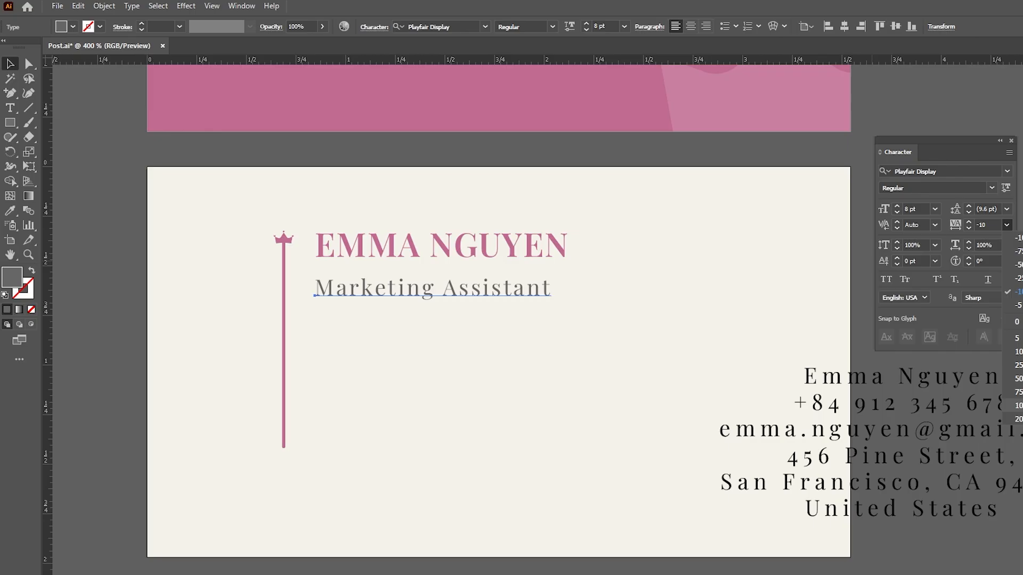
- Move the job title up about 0.06 in toward the name and set its tracking to 139 to match the name's width
{"action": "type", "text": "150"}
{"action": "key", "text": "Return"}
{"action": "left_click_drag", "start_coordinate": [485, 291], "coordinate": [485, 279]}
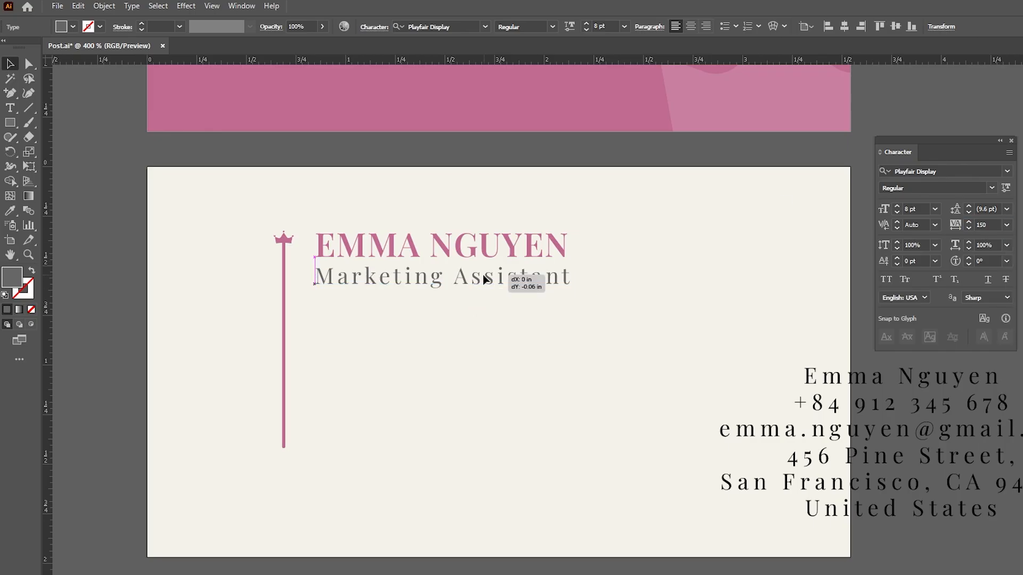
{"action": "left_click", "coordinate": [969, 228]}
{"action": "left_click", "coordinate": [969, 228]}
{"action": "left_click", "coordinate": [568, 365]}
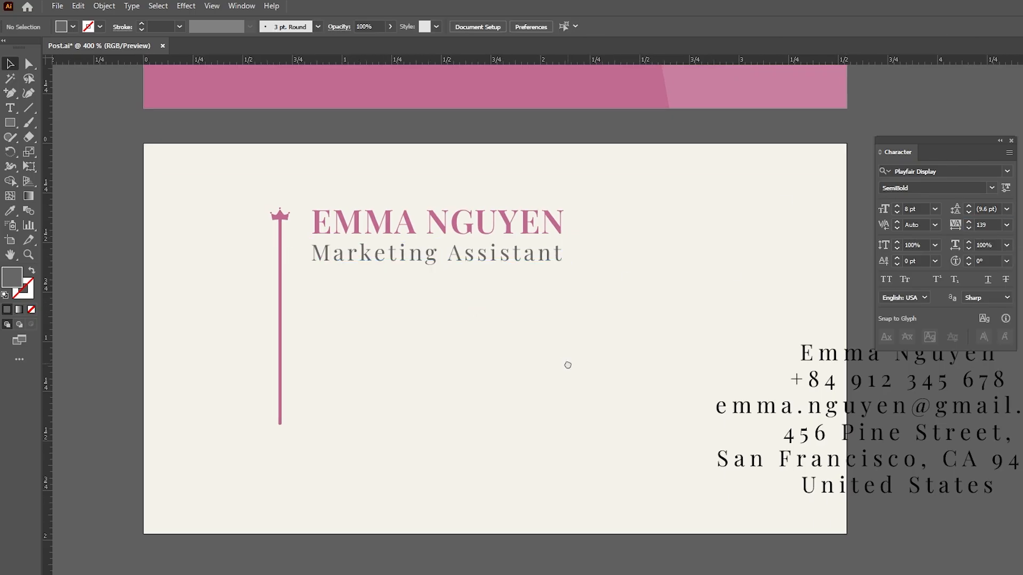
- Duplicate the job title farther down the card and apply its text formatting to the pasted contact details block
{"action": "left_click_drag", "start_coordinate": [436, 262], "coordinate": [428, 347]}
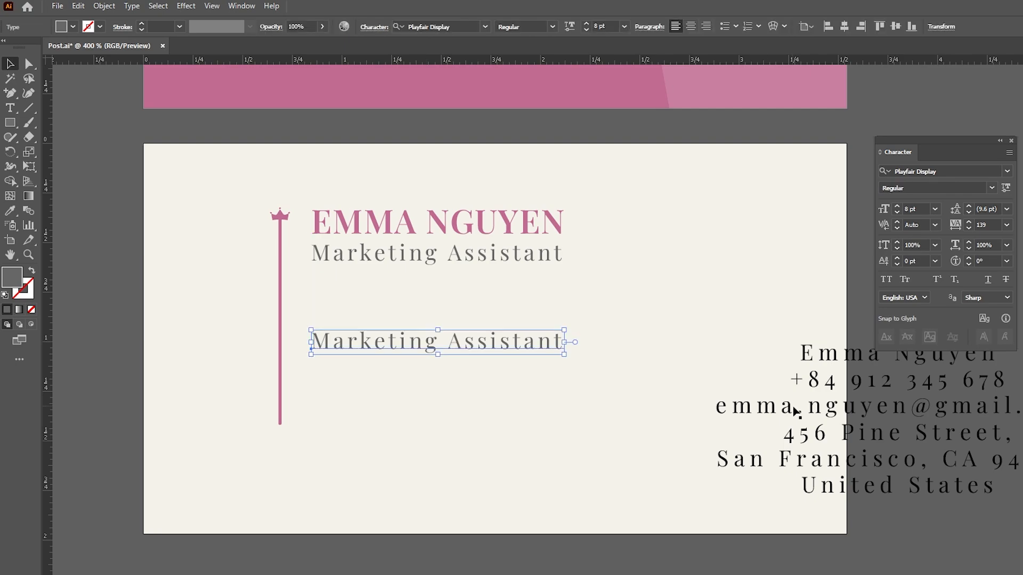
{"action": "left_click", "coordinate": [852, 431]}
{"action": "left_click", "coordinate": [10, 210]}
{"action": "left_click", "coordinate": [400, 251]}
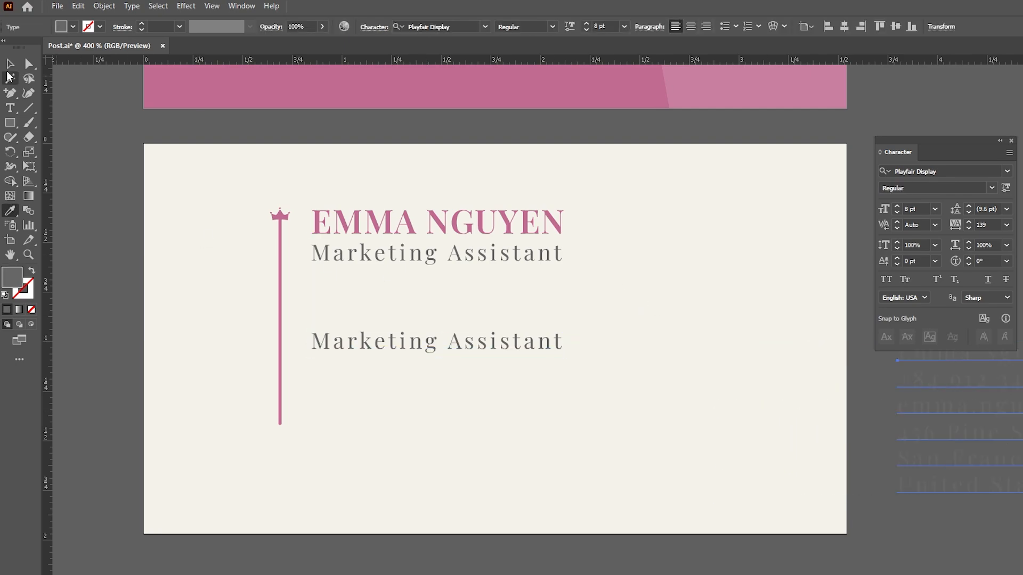
- Move the phone, email and address lines out of the pasted block to replace the duplicated job title's text
{"action": "key", "text": "t"}
{"action": "left_click_drag", "start_coordinate": [898, 379], "coordinate": [1021, 496]}
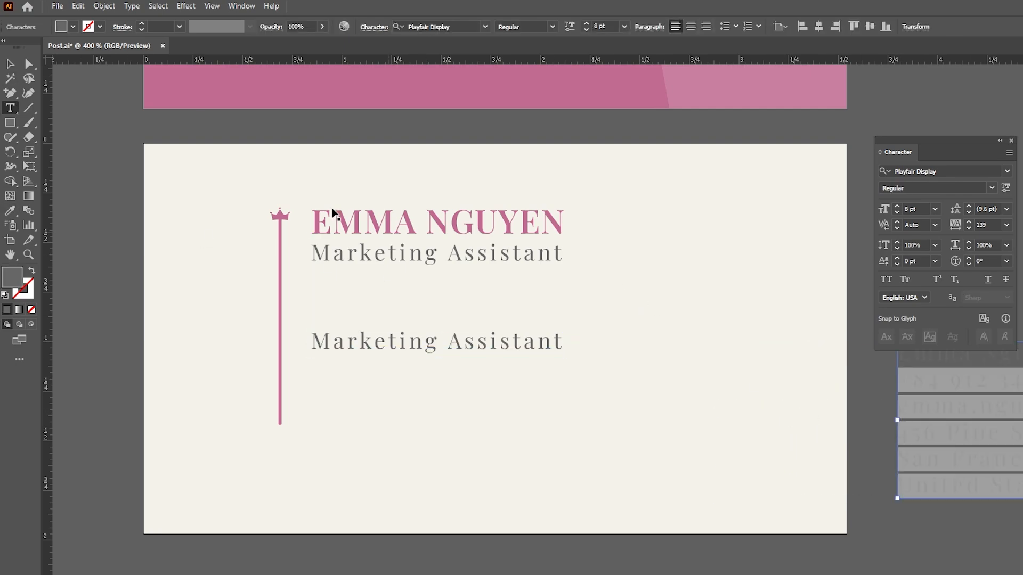
{"action": "key", "text": "Delete"}
{"action": "key", "text": "Escape"}
{"action": "triple_click", "coordinate": [381, 354]}
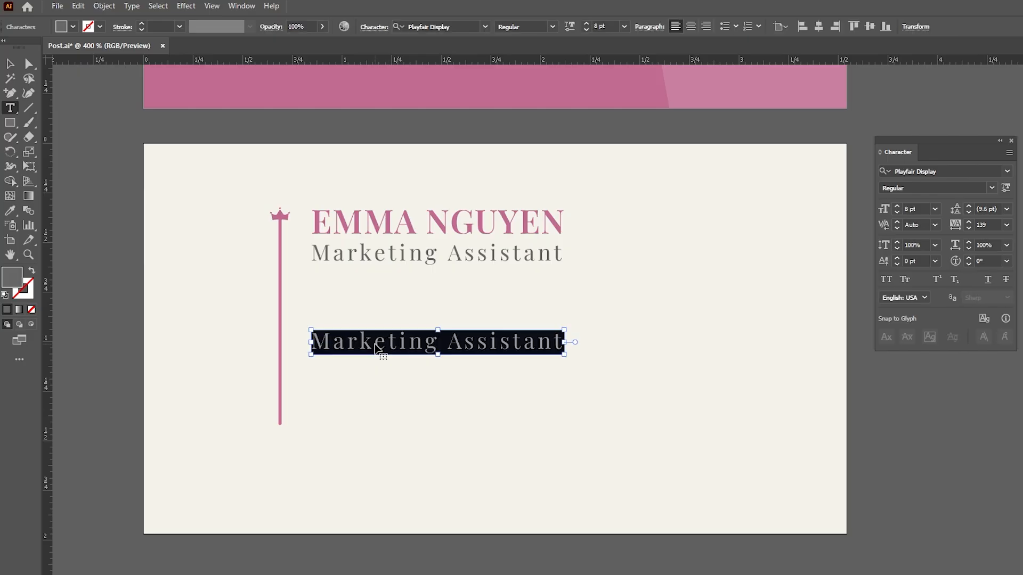
{"action": "key", "text": "ctrl+v"}
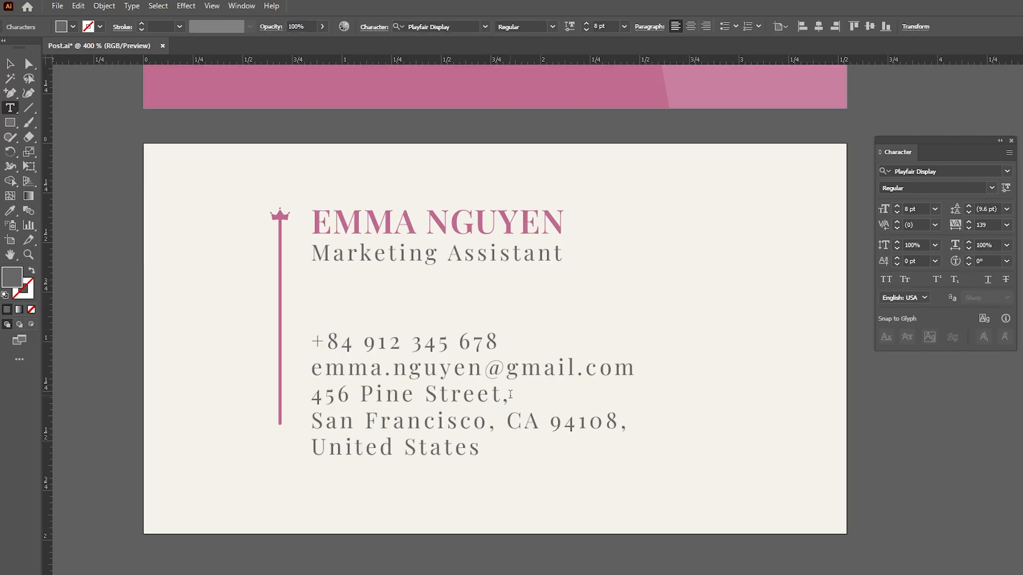
- Reflow the address onto two lines: street and city on the first, state, postal code and country on the second
{"action": "left_click", "coordinate": [511, 394]}
{"action": "key", "text": "Delete"}
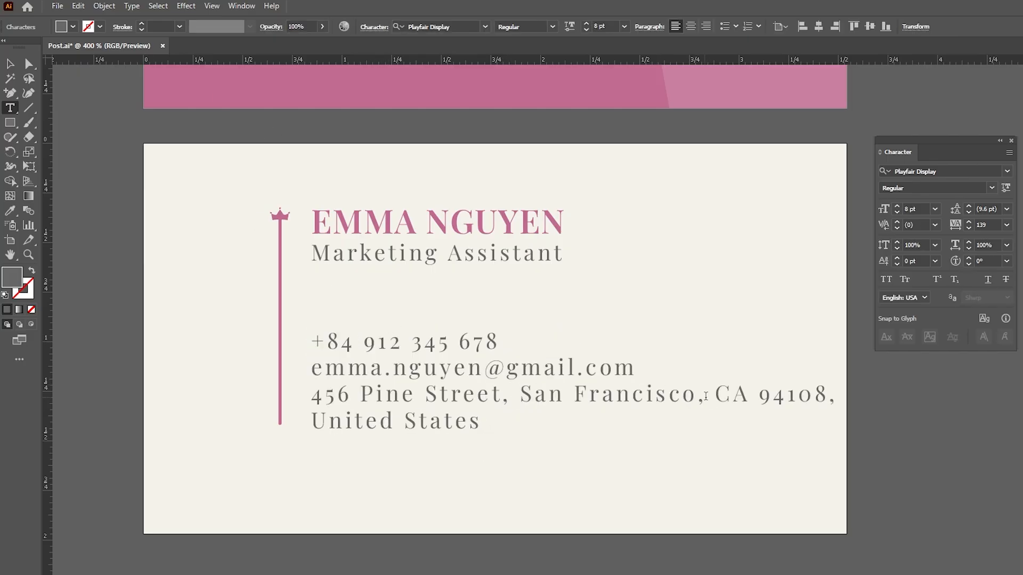
{"action": "left_click", "coordinate": [712, 394]}
{"action": "key", "text": "Return"}
{"action": "key", "text": "Delete"}
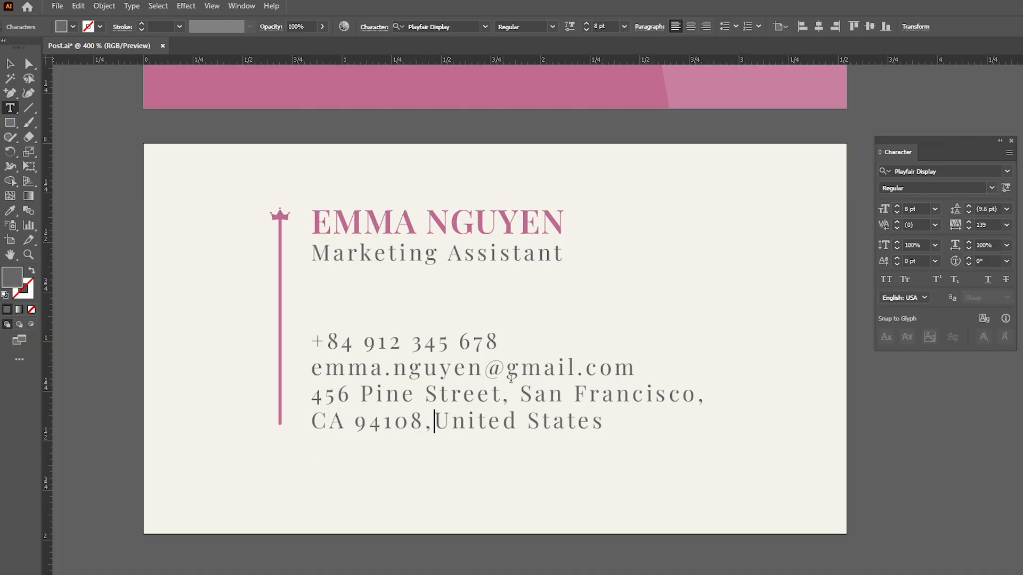
{"action": "key", "text": "Escape"}
{"action": "left_click", "coordinate": [657, 285]}
- Select the crown, line and all text on the cream card and move them about 0.05 in right and 0.13 in down
{"action": "scroll", "coordinate": [358, 255], "scroll_direction": "up", "scroll_amount": 1}
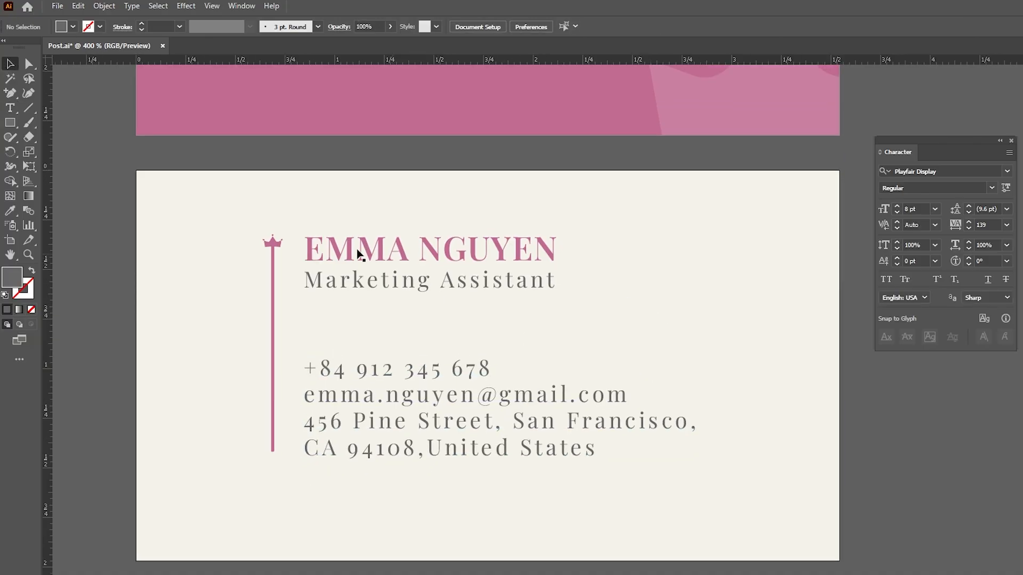
{"action": "left_click_drag", "start_coordinate": [530, 492], "coordinate": [530, 493]}
{"action": "left_click_drag", "start_coordinate": [473, 253], "coordinate": [484, 281]}
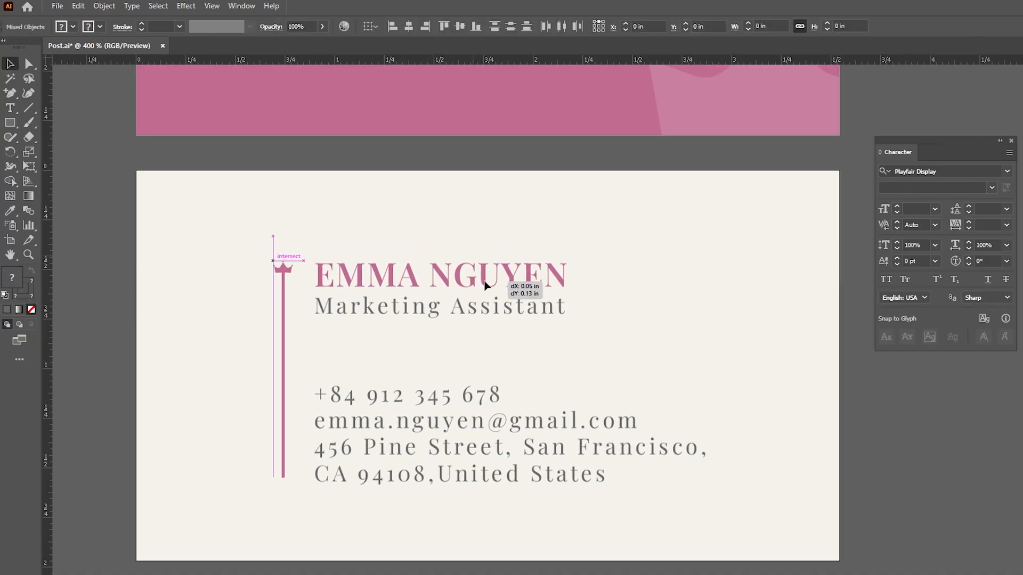
{"action": "left_click", "coordinate": [612, 219]}
- Change the phone, email and address text to the Manrope font in the Light style
{"action": "left_click", "coordinate": [467, 395]}
{"action": "left_click_drag", "start_coordinate": [467, 399], "coordinate": [315, 380]}
{"action": "left_click", "coordinate": [485, 26]}
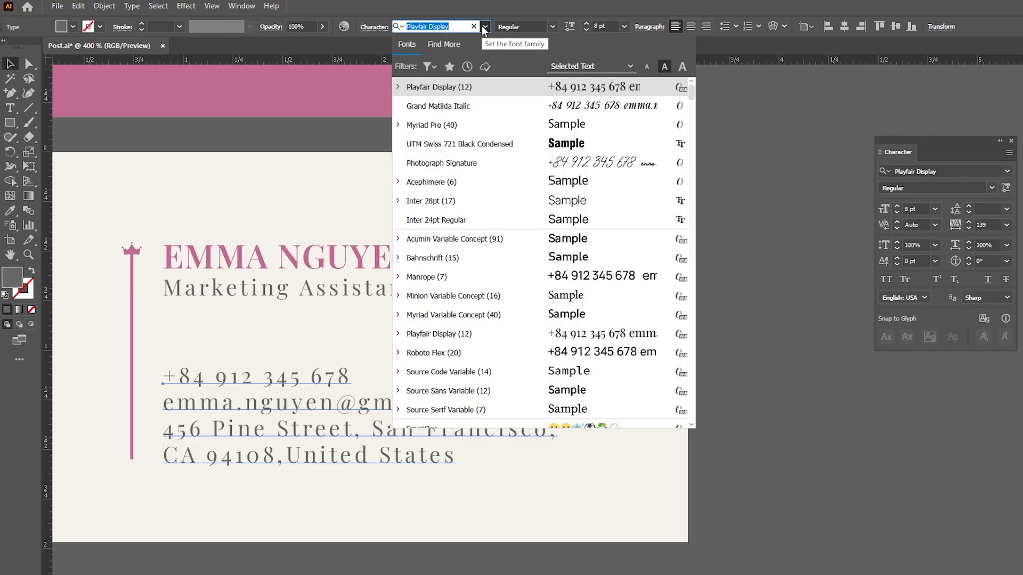
{"action": "left_click", "coordinate": [436, 278]}
{"action": "left_click", "coordinate": [553, 26]}
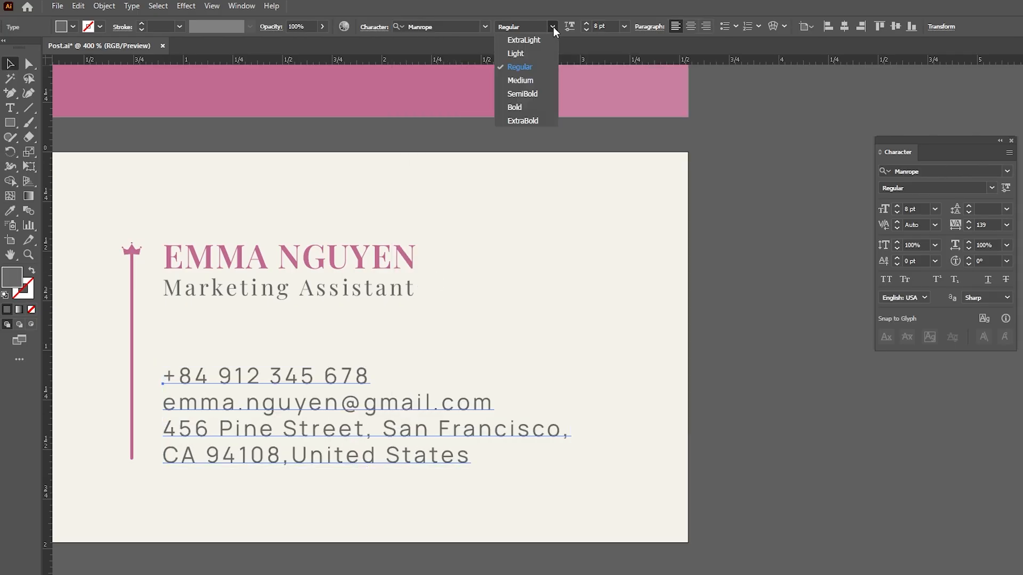
{"action": "left_click", "coordinate": [522, 54]}
- Add the labels "Mobile phone:", "Email:" and "Address:" in front of the matching contact lines
{"action": "scroll", "coordinate": [614, 185], "scroll_direction": "left", "scroll_amount": 3}
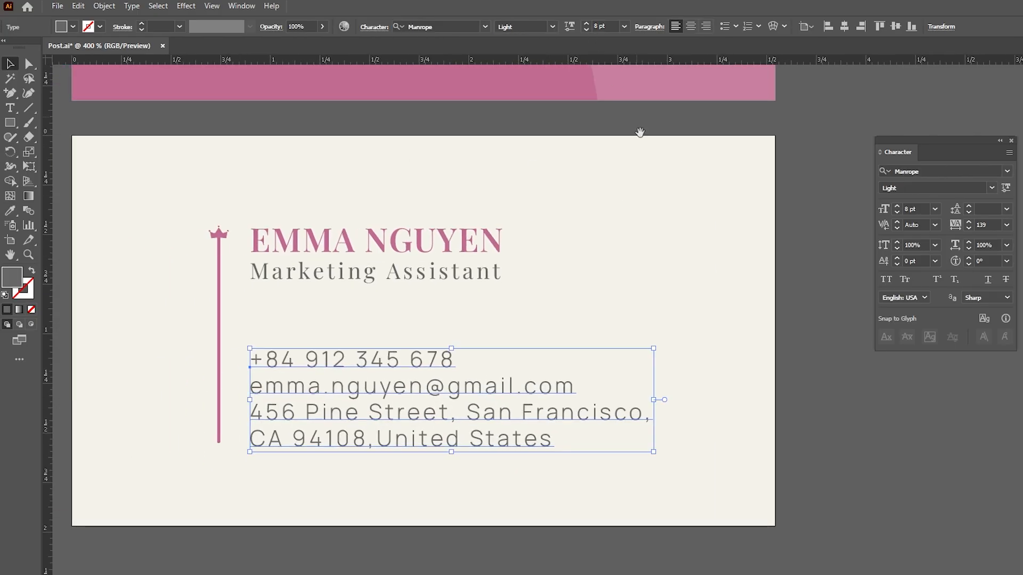
{"action": "scroll", "coordinate": [652, 199], "scroll_direction": "up", "scroll_amount": 1}
{"action": "key", "text": "t"}
{"action": "left_click", "coordinate": [267, 394]}
{"action": "type", "text": "Mobile ph"}
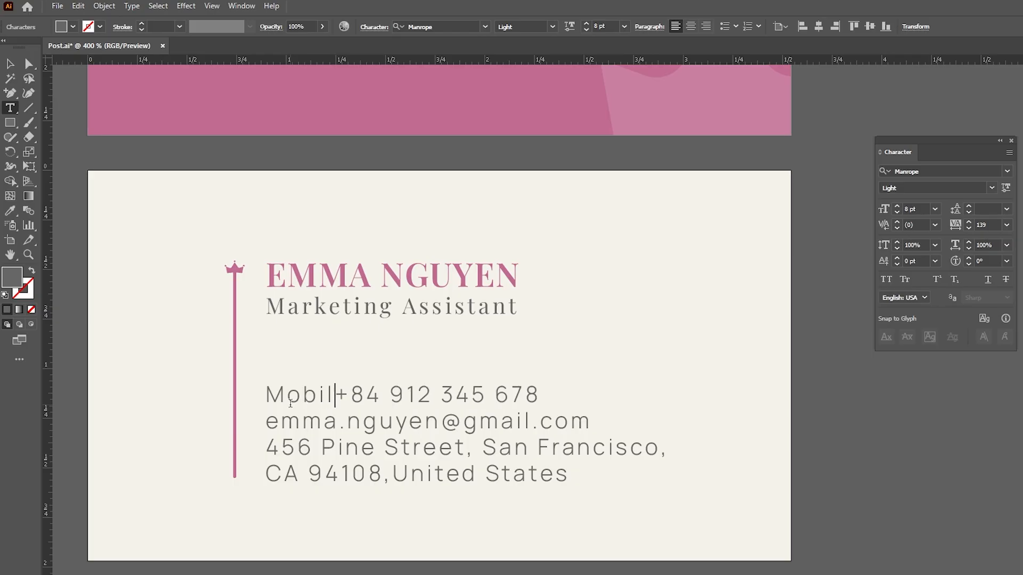
{"action": "type", "text": "one:"}
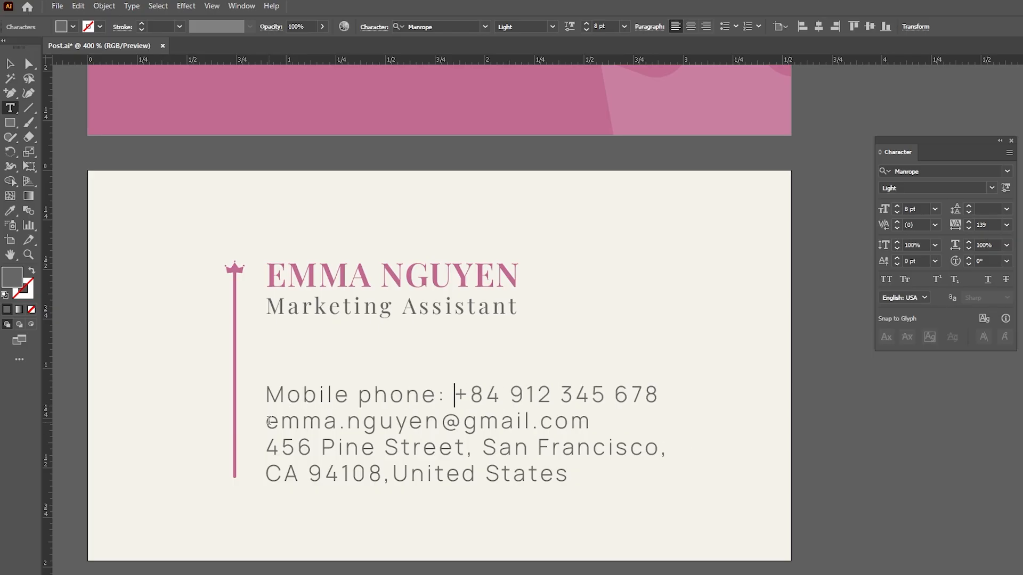
{"action": "left_click", "coordinate": [269, 421]}
{"action": "type", "text": "Email:"}
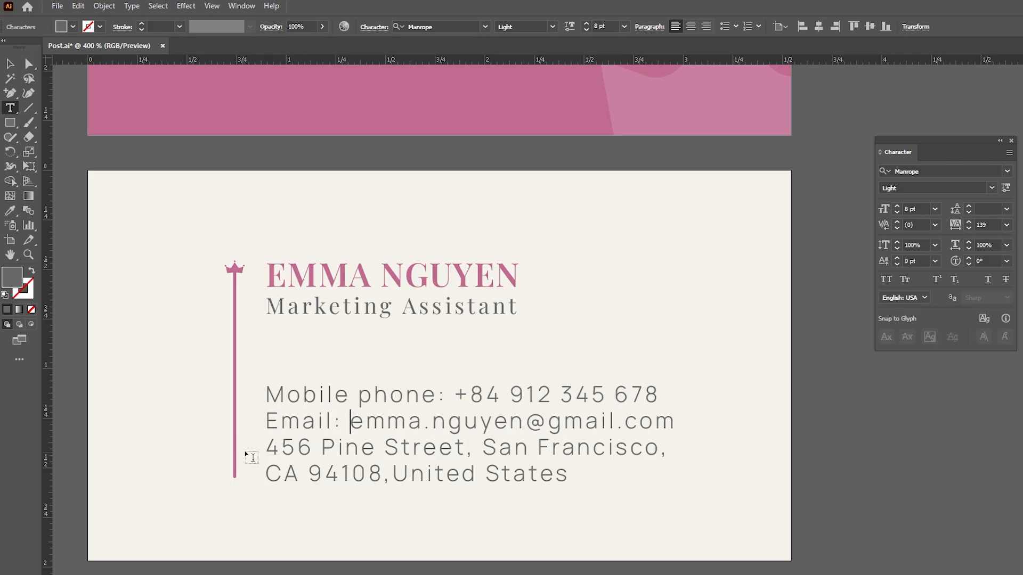
{"action": "left_click", "coordinate": [267, 447]}
{"action": "type", "text": "Address:"}
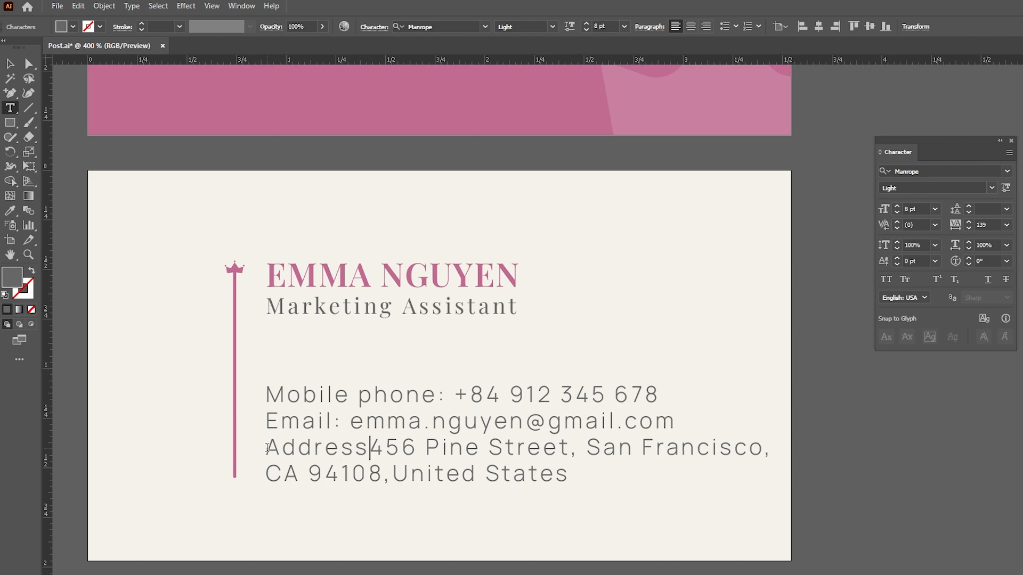
{"action": "key", "text": "Escape"}
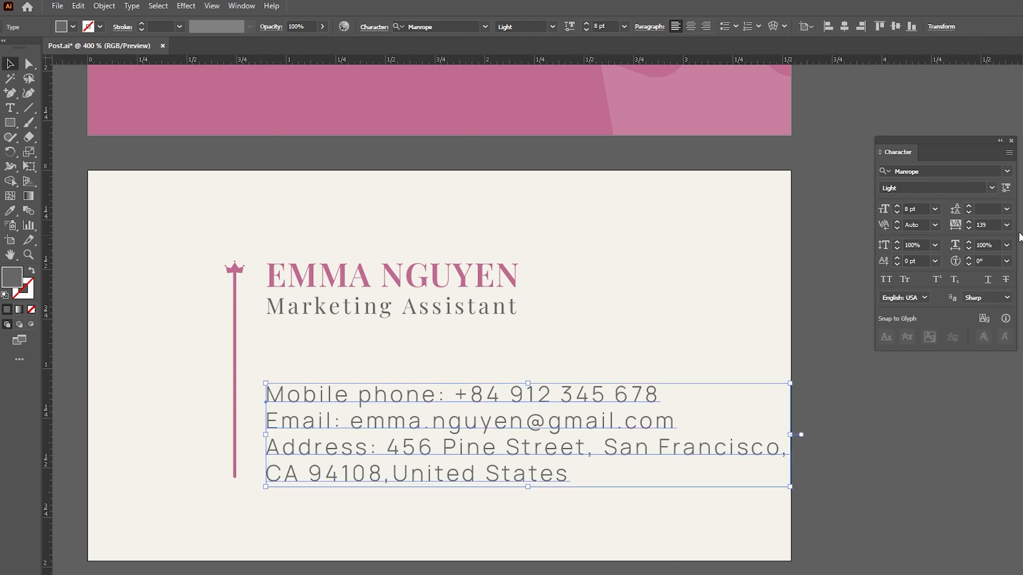
- Set the tracking of the phone, email and address text to 25
{"action": "left_click", "coordinate": [1007, 225]}
{"action": "left_click", "coordinate": [1017, 326]}
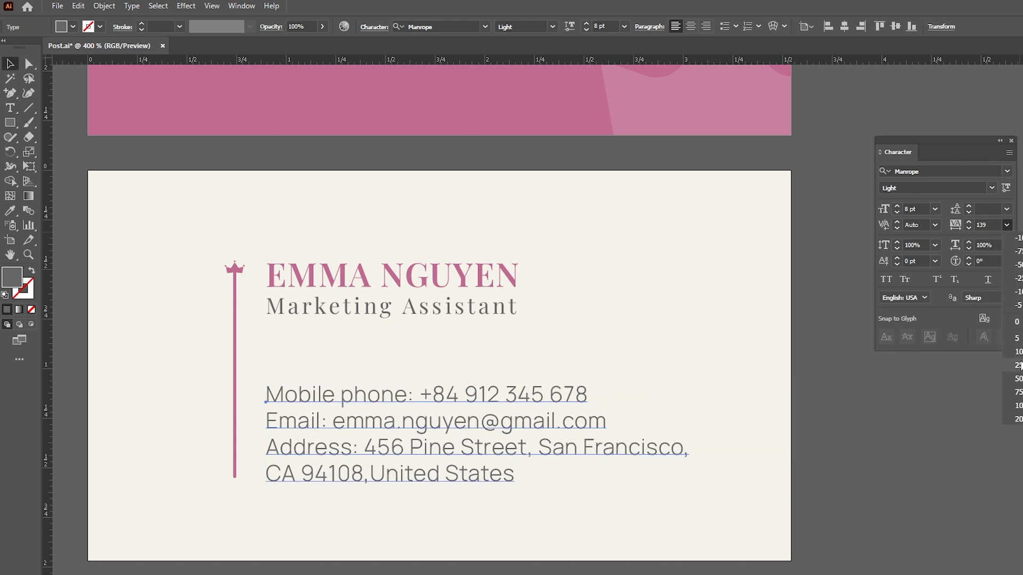
{"action": "left_click", "coordinate": [1018, 365]}
{"action": "left_click", "coordinate": [680, 404]}
{"action": "scroll", "coordinate": [660, 361], "scroll_direction": "up", "scroll_amount": 1}
- Extend the vertical line upward with its crown, and raise the name and job title to line up with the crown
{"action": "left_click", "coordinate": [421, 294]}
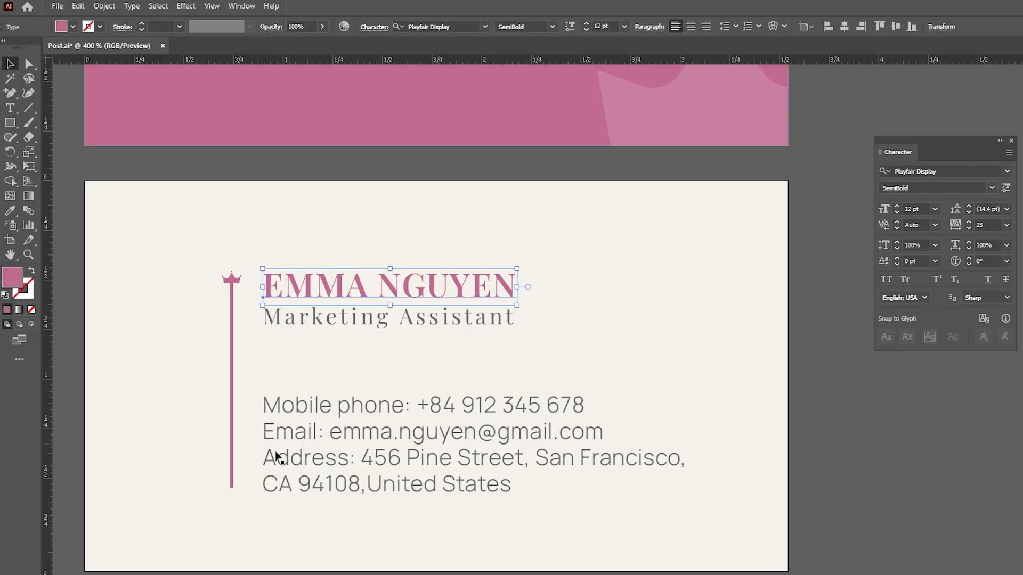
{"action": "left_click_drag", "start_coordinate": [231, 488], "coordinate": [231, 514]}
{"action": "left_click", "coordinate": [316, 373]}
{"action": "left_click_drag", "start_coordinate": [212, 251], "coordinate": [254, 301]}
{"action": "left_click_drag", "start_coordinate": [232, 297], "coordinate": [232, 272]}
{"action": "left_click_drag", "start_coordinate": [298, 233], "coordinate": [426, 341]}
{"action": "mouse_move", "coordinate": [426, 301]}
{"action": "left_mouse_down"}
{"action": "mouse_move", "coordinate": [421, 283]}
{"action": "mouse_move", "coordinate": [434, 303]}
{"action": "left_mouse_up"}
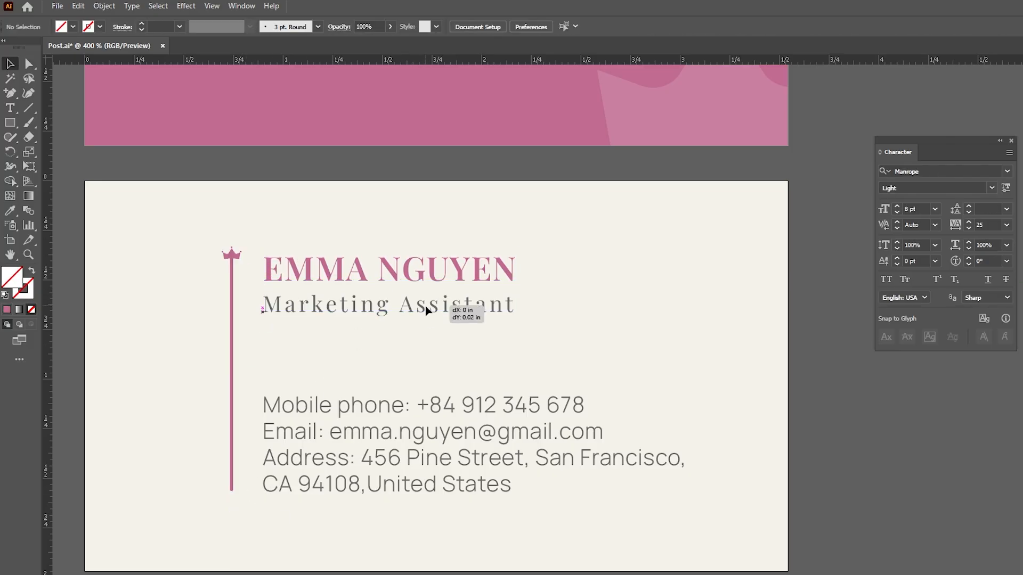
- Set the tracking of the name on the cream card to 100
{"action": "left_click", "coordinate": [492, 274]}
{"action": "left_click", "coordinate": [1006, 224]}
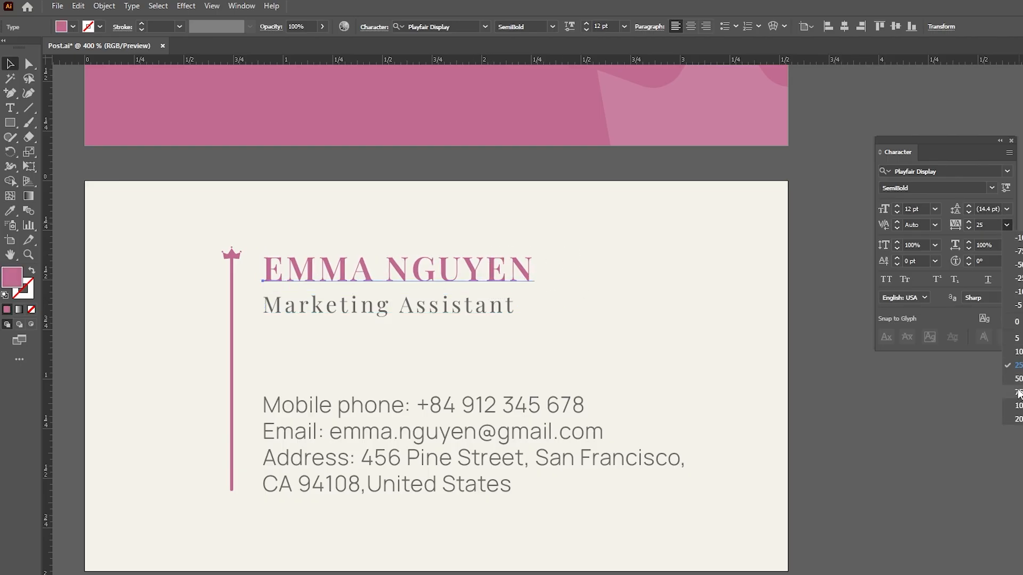
{"action": "left_click", "coordinate": [1017, 406]}
{"action": "left_click", "coordinate": [678, 364]}
{"action": "left_click_drag", "start_coordinate": [661, 332], "coordinate": [660, 342]}
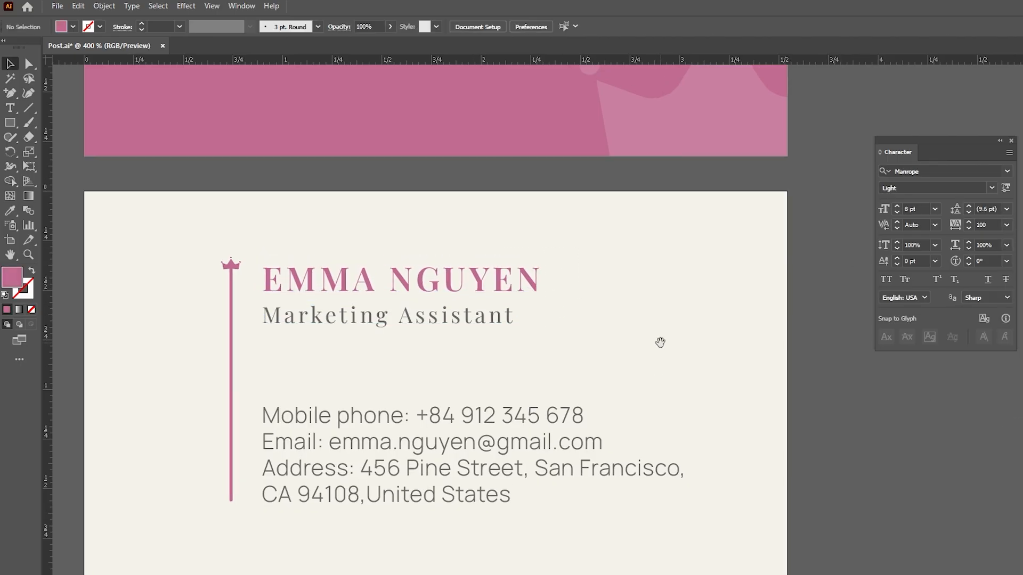
- Set the contact text to 7 pt with 11 pt leading, and move it up to end level with the line
{"action": "left_click", "coordinate": [564, 423]}
{"action": "left_click", "coordinate": [586, 31]}
{"action": "left_click", "coordinate": [968, 207]}
{"action": "left_click", "coordinate": [968, 206]}
{"action": "left_click", "coordinate": [969, 206]}
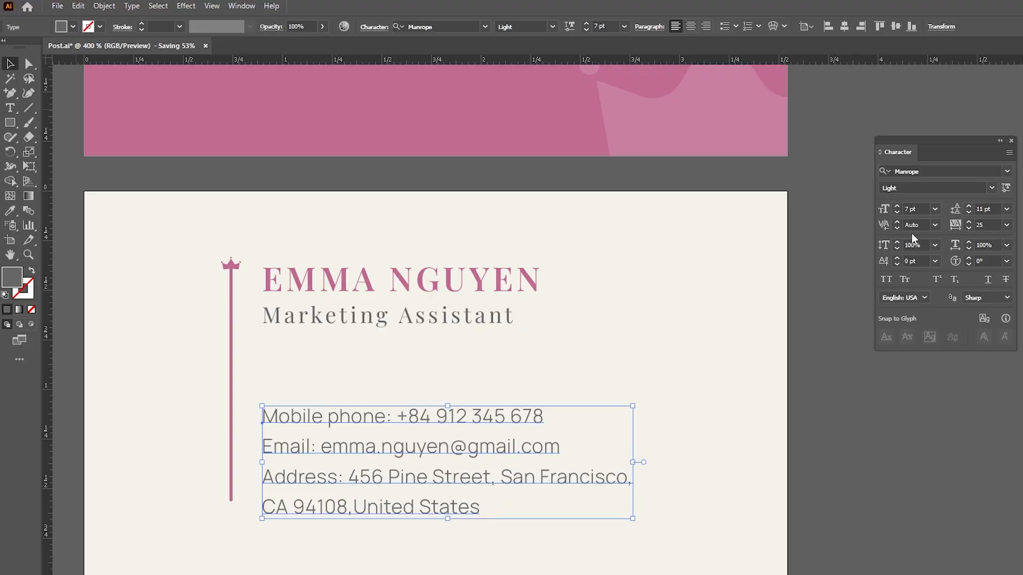
{"action": "left_click_drag", "start_coordinate": [434, 423], "coordinate": [418, 405]}
- Group the crown, line and all text on the cream card, and centre the group horizontally
{"action": "left_click_drag", "start_coordinate": [526, 493], "coordinate": [216, 249]}
{"action": "right_click", "coordinate": [434, 277]}
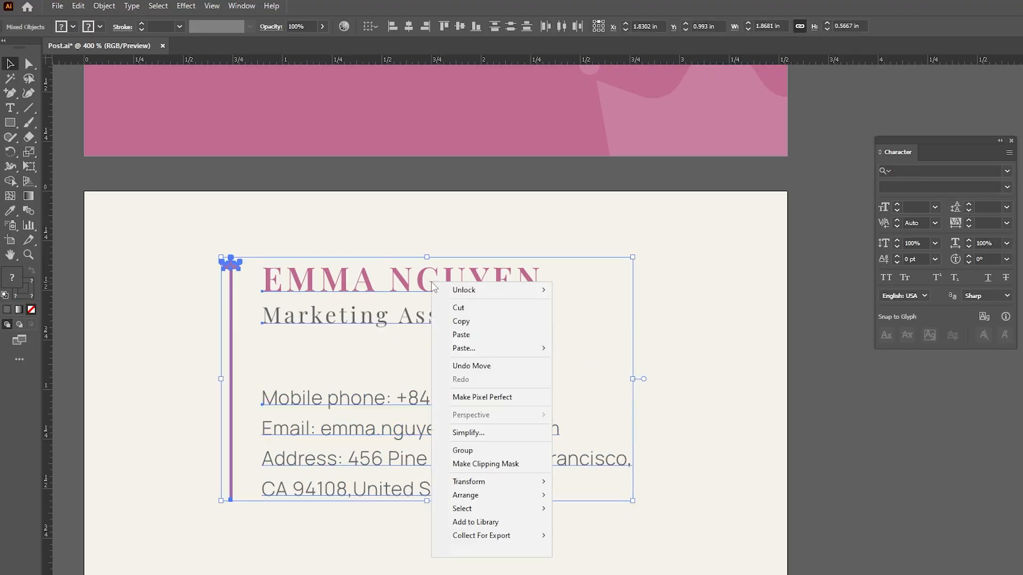
{"action": "left_click", "coordinate": [456, 450]}
{"action": "left_click", "coordinate": [409, 26]}
{"action": "left_click", "coordinate": [571, 210]}
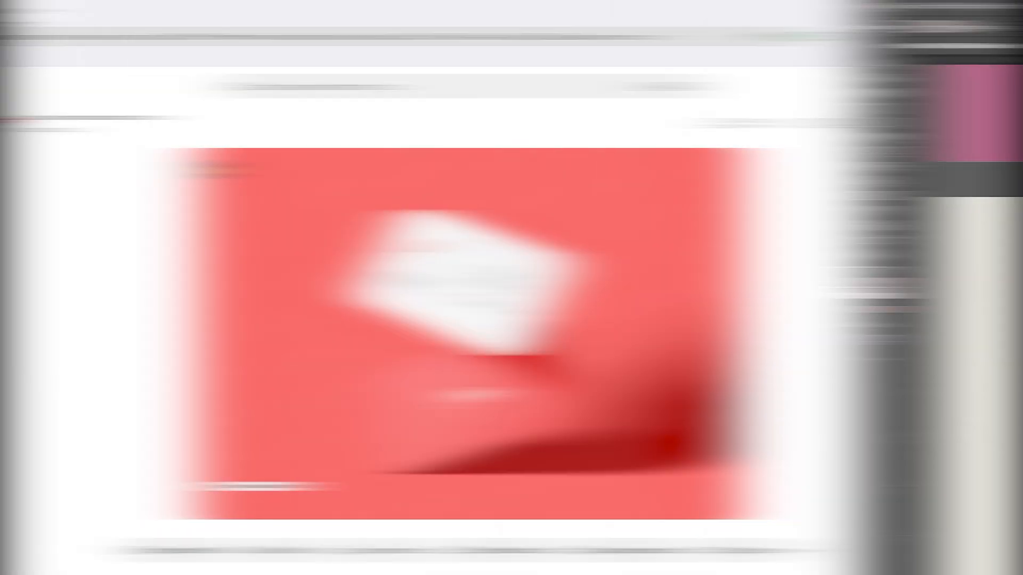
- Switch to the browser, search Freepik for "card mockup" and filter the results to PSD
{"action": "left_click_drag", "start_coordinate": [92, 37], "coordinate": [176, 37]}
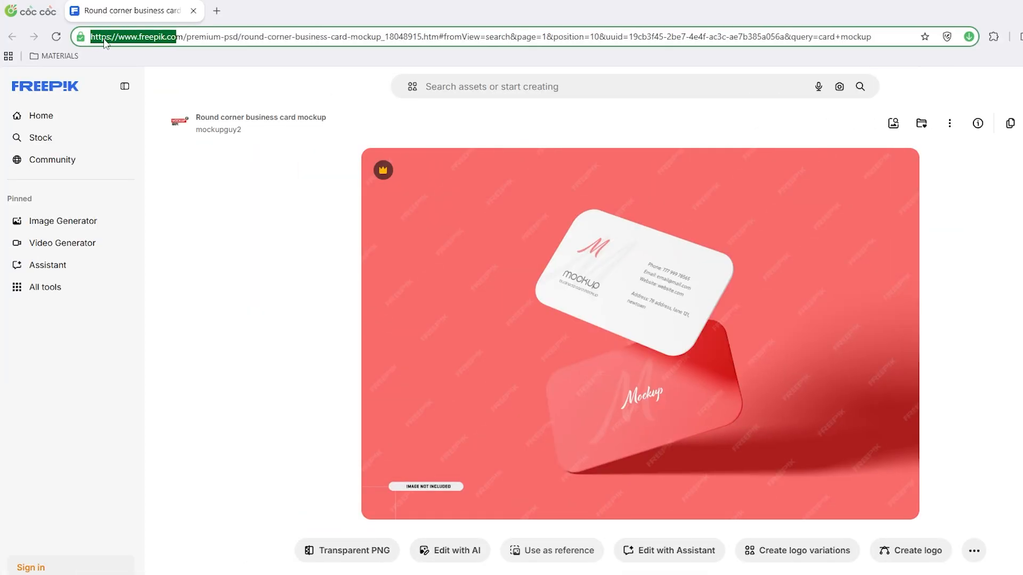
{"action": "left_click_drag", "start_coordinate": [101, 36], "coordinate": [485, 95]}
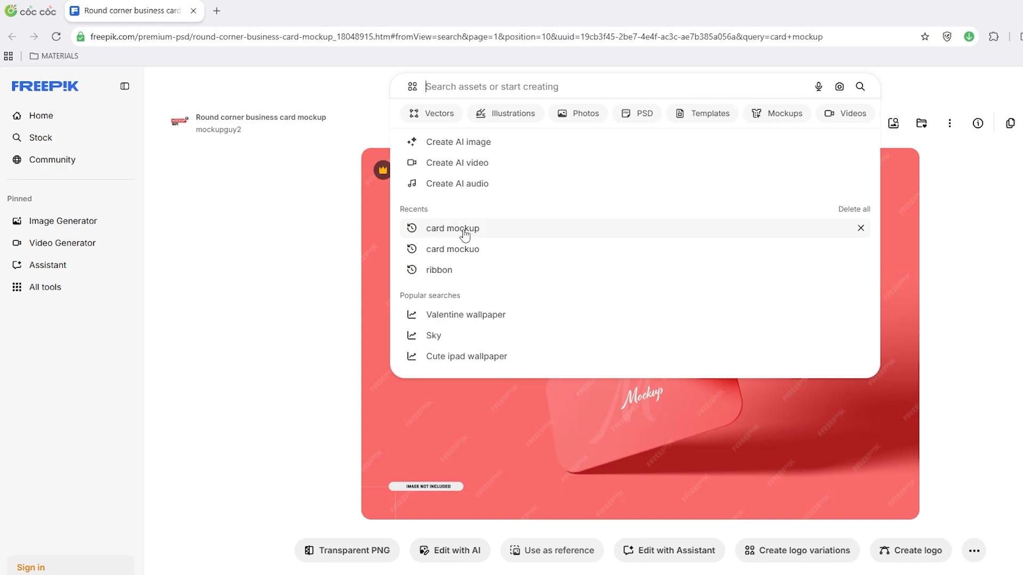
{"action": "left_click", "coordinate": [463, 229]}
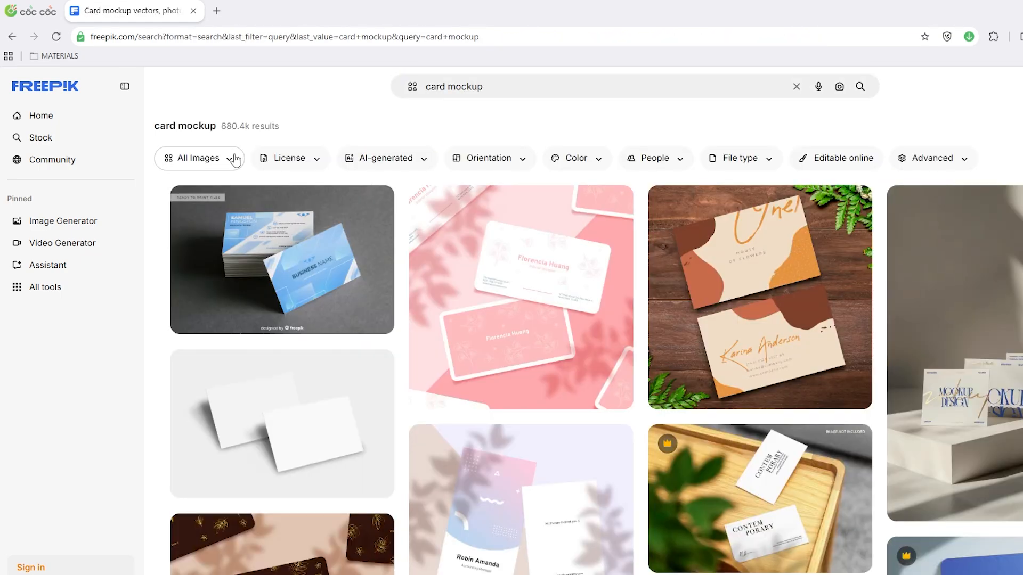
{"action": "left_click", "coordinate": [231, 160]}
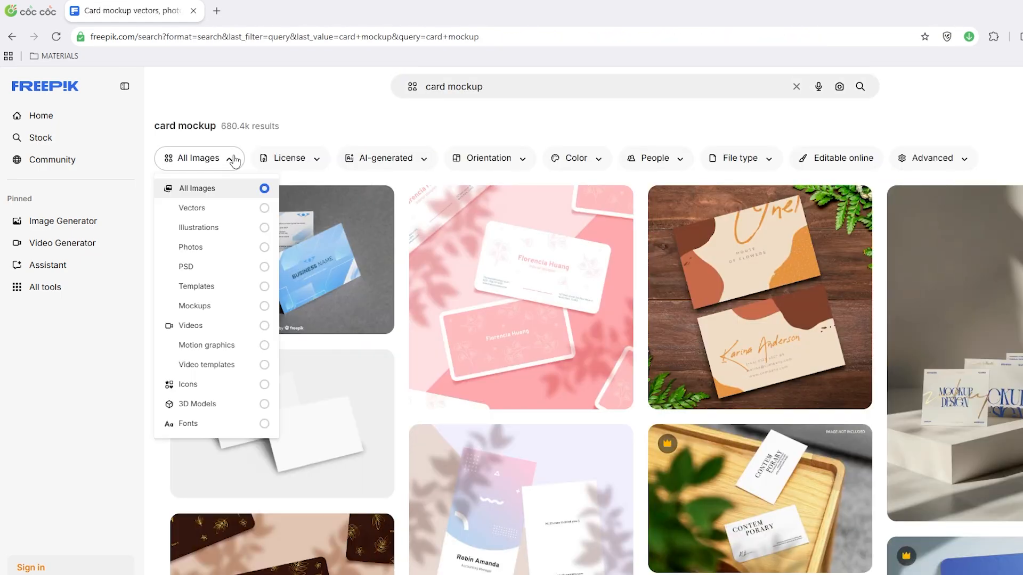
{"action": "left_click", "coordinate": [252, 274]}
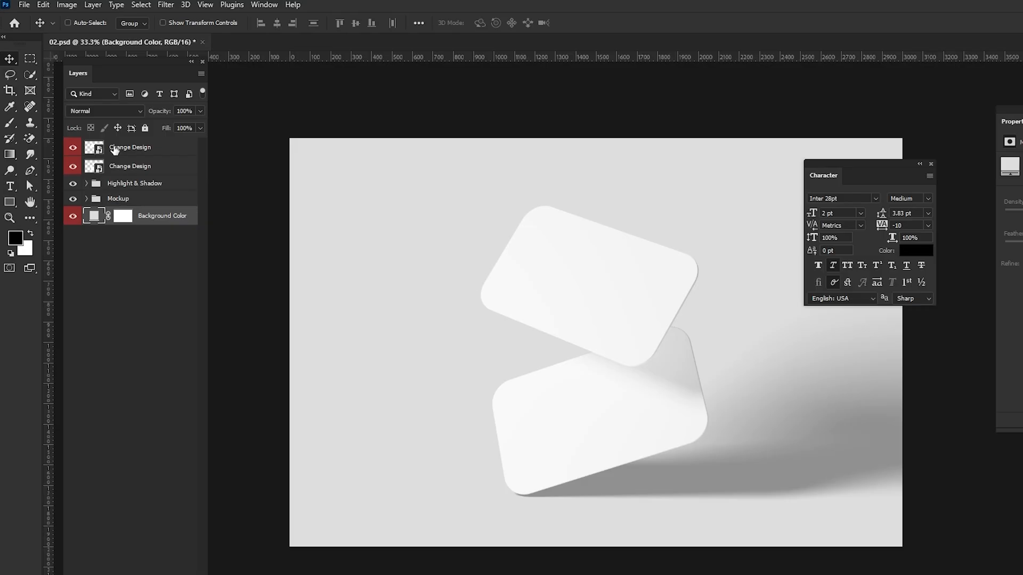
- Switch to Photoshop, open the first Change Design smart object of 02.psd and place Post-10 in it as an embedded file
{"action": "left_click", "coordinate": [89, 149]}
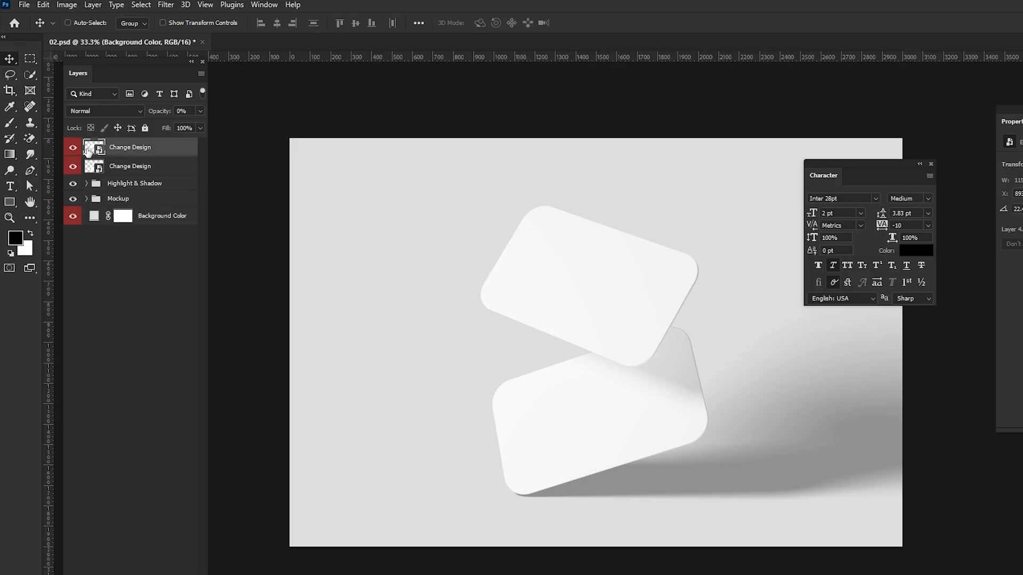
{"action": "double_click", "coordinate": [89, 149]}
{"action": "left_click", "coordinate": [24, 5]}
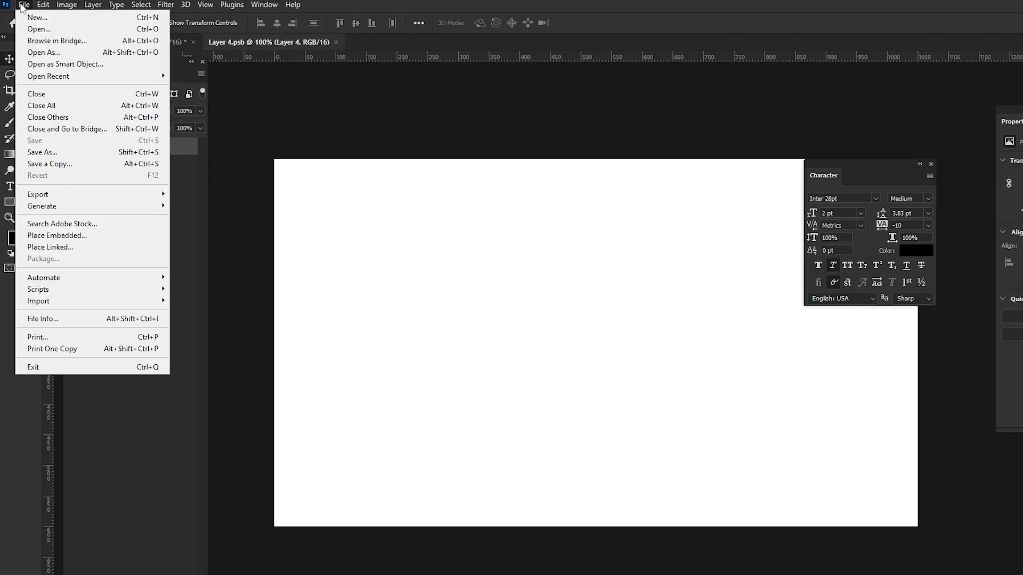
{"action": "left_click", "coordinate": [57, 235]}
{"action": "double_click", "coordinate": [427, 317]}
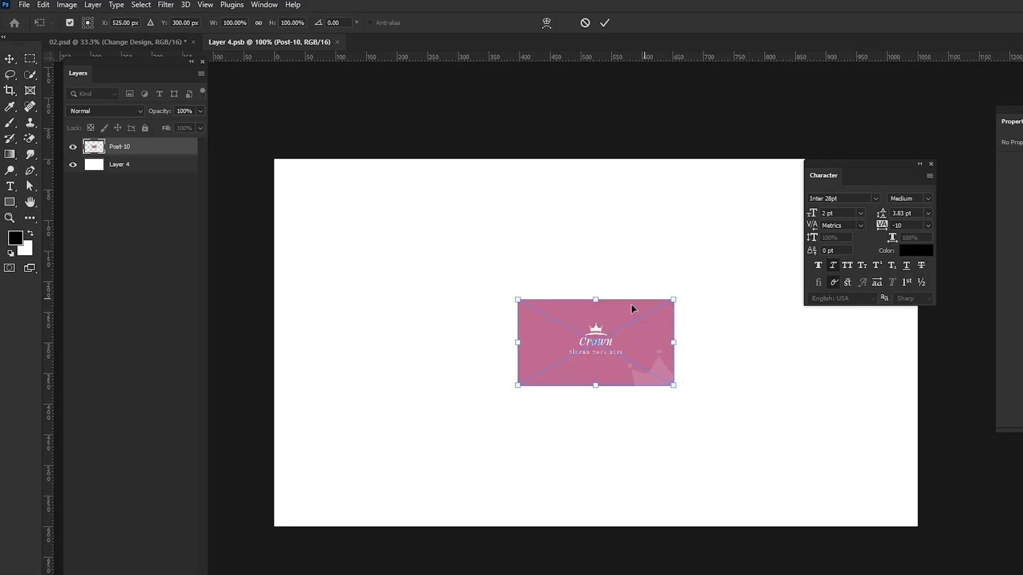
- Scale the placed Post-10 design to fill the canvas, and close the smart object with its changes saved
{"action": "left_click_drag", "start_coordinate": [597, 298], "coordinate": [621, 155]}
{"action": "key", "text": "Return"}
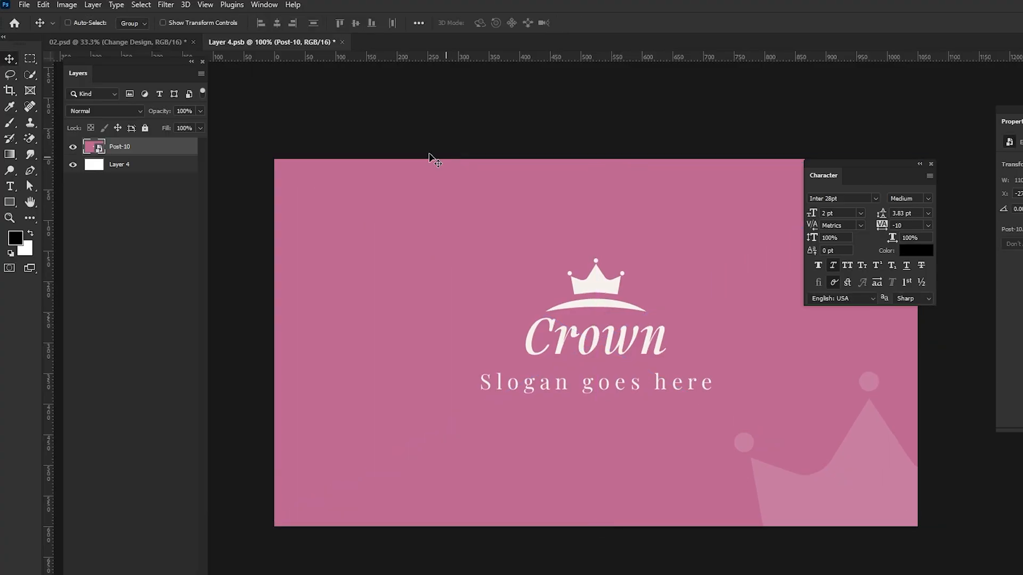
{"action": "left_click", "coordinate": [342, 42]}
{"action": "left_click", "coordinate": [525, 238]}
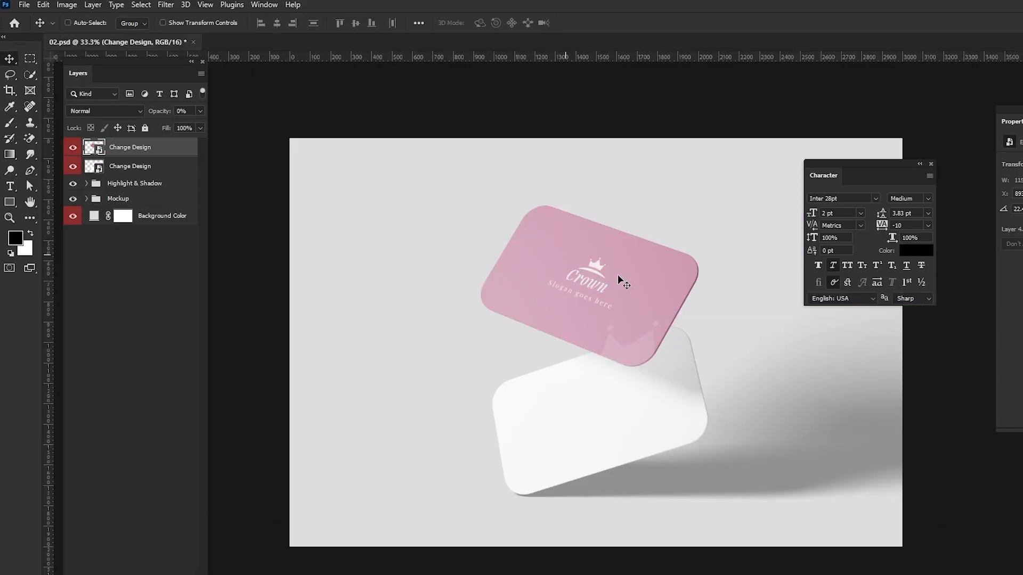
- Change the mockup's Background Color fill to dark plum, 7e3255
{"action": "left_click", "coordinate": [130, 216]}
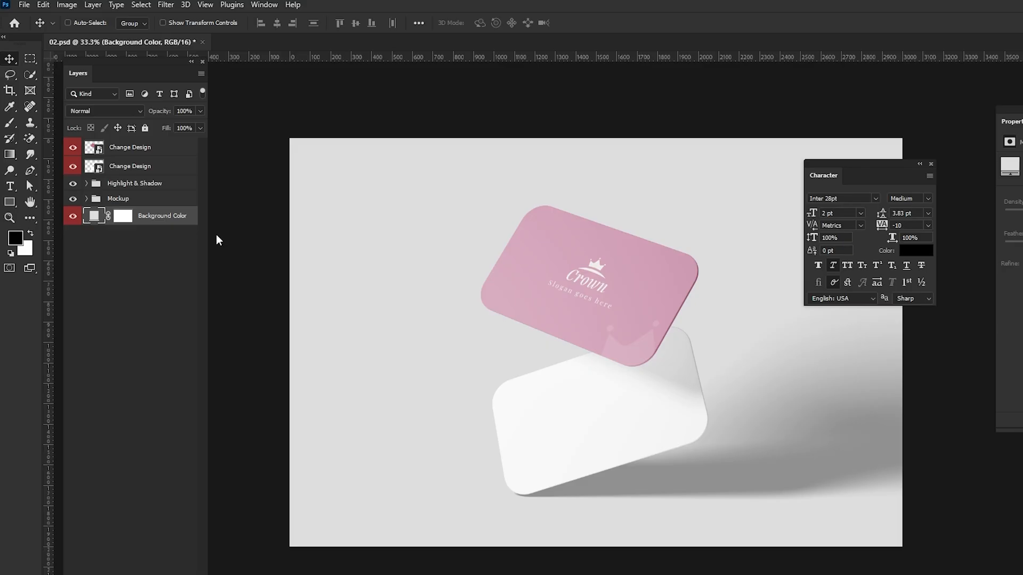
{"action": "left_click", "coordinate": [634, 272]}
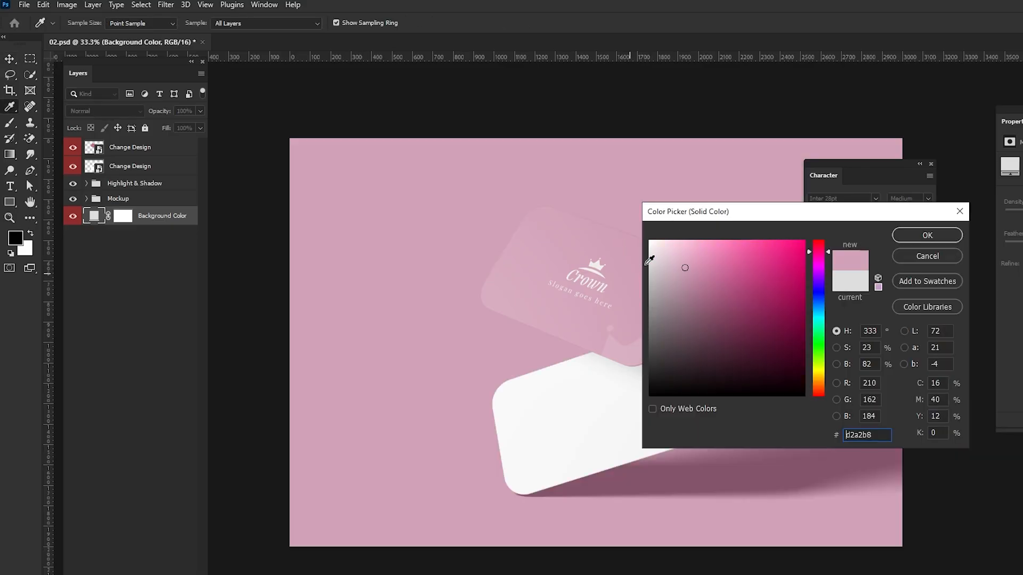
{"action": "left_click", "coordinate": [721, 317]}
{"action": "left_click", "coordinate": [723, 346]}
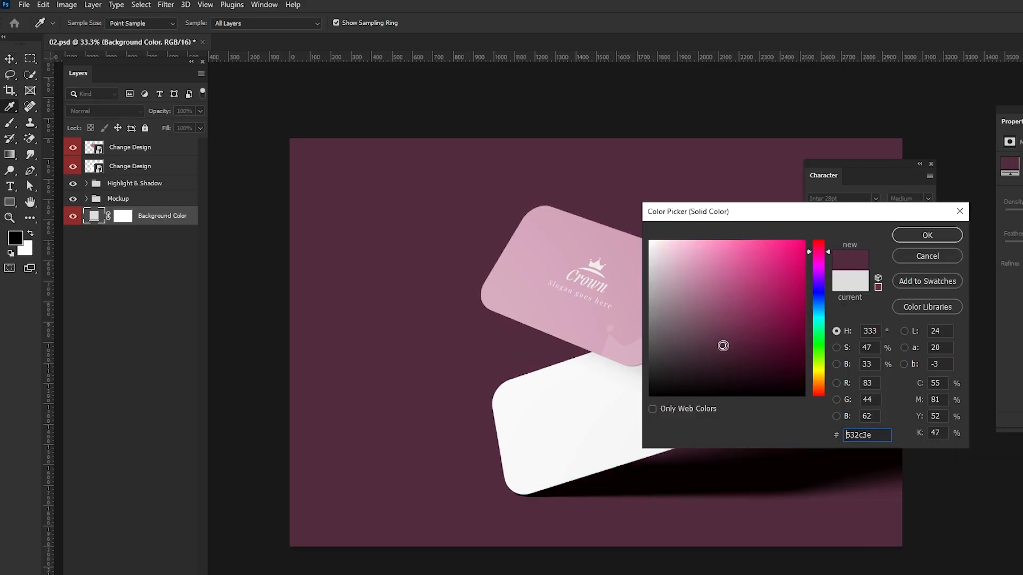
{"action": "left_click_drag", "start_coordinate": [729, 331], "coordinate": [723, 317]}
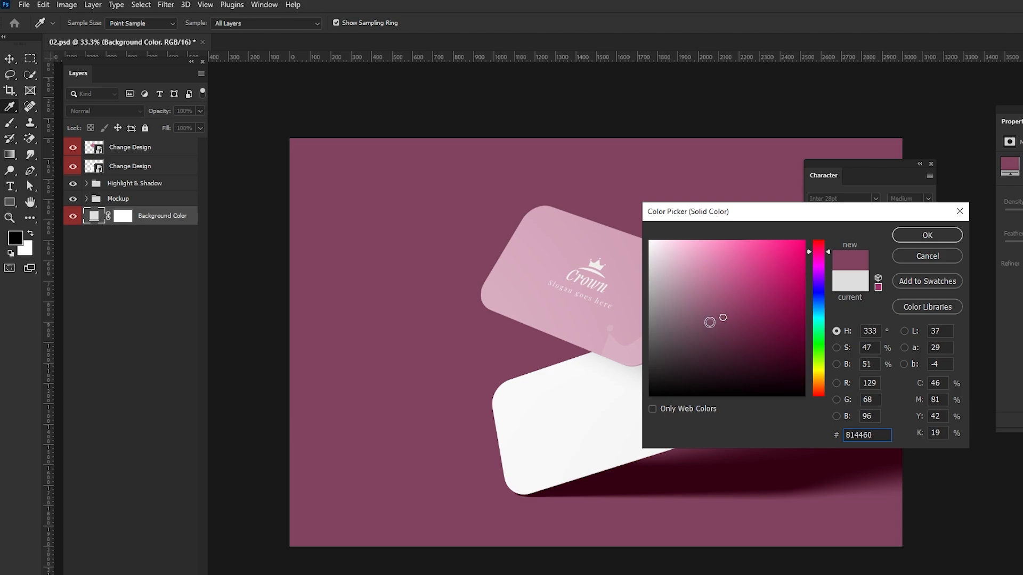
{"action": "left_click", "coordinate": [743, 319]}
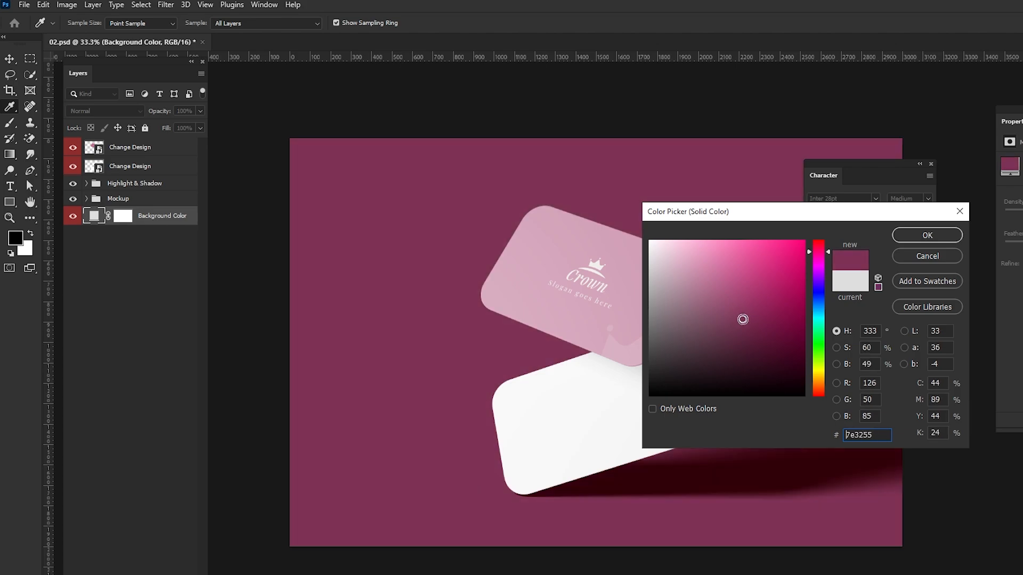
{"action": "left_click", "coordinate": [921, 241]}
- Open the second Change Design smart object and place Post-11 in it as an embedded file
{"action": "double_click", "coordinate": [137, 169]}
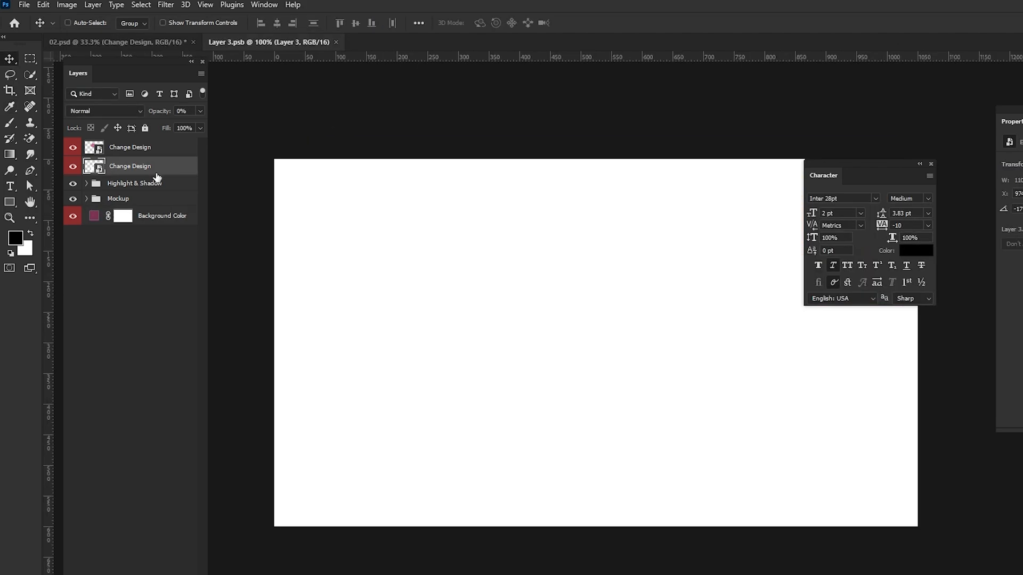
{"action": "left_click", "coordinate": [24, 4]}
{"action": "left_click", "coordinate": [80, 233]}
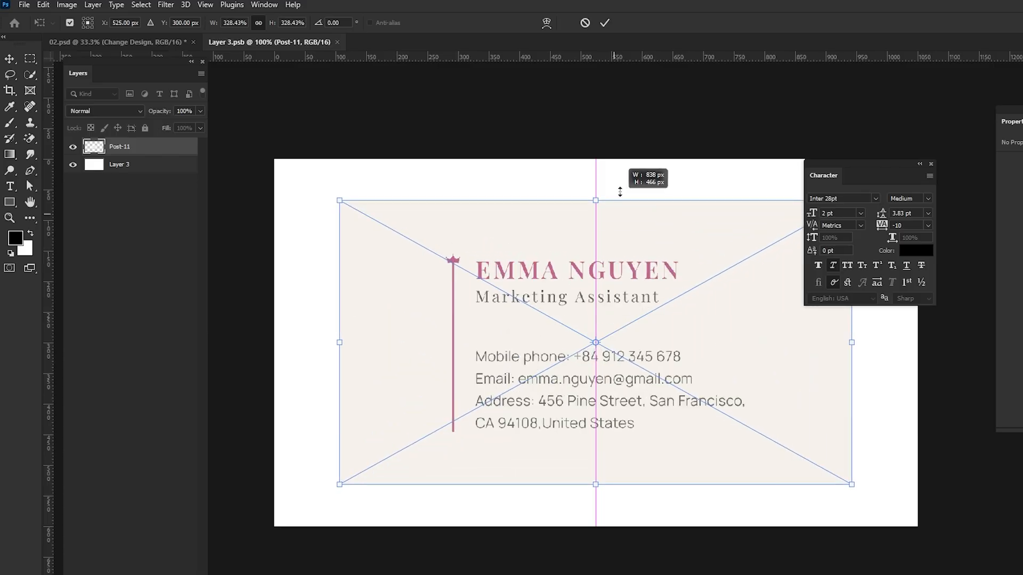
- Scale the placed Post-11 design to fill the canvas, and close the smart object with its changes saved
{"action": "left_click_drag", "start_coordinate": [620, 192], "coordinate": [628, 157]}
{"action": "left_click", "coordinate": [605, 23]}
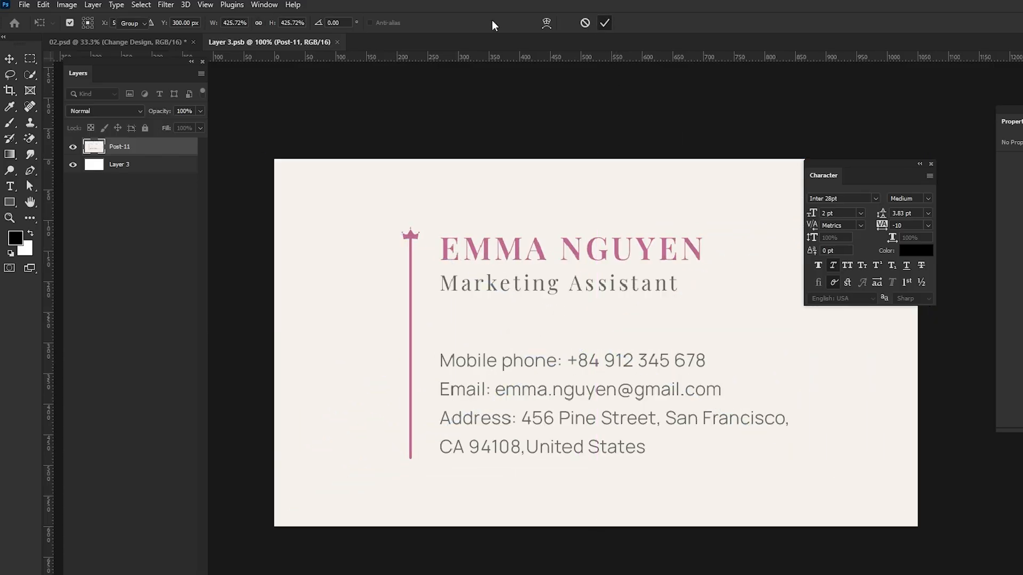
{"action": "left_click", "coordinate": [342, 42]}
{"action": "left_click", "coordinate": [522, 237]}
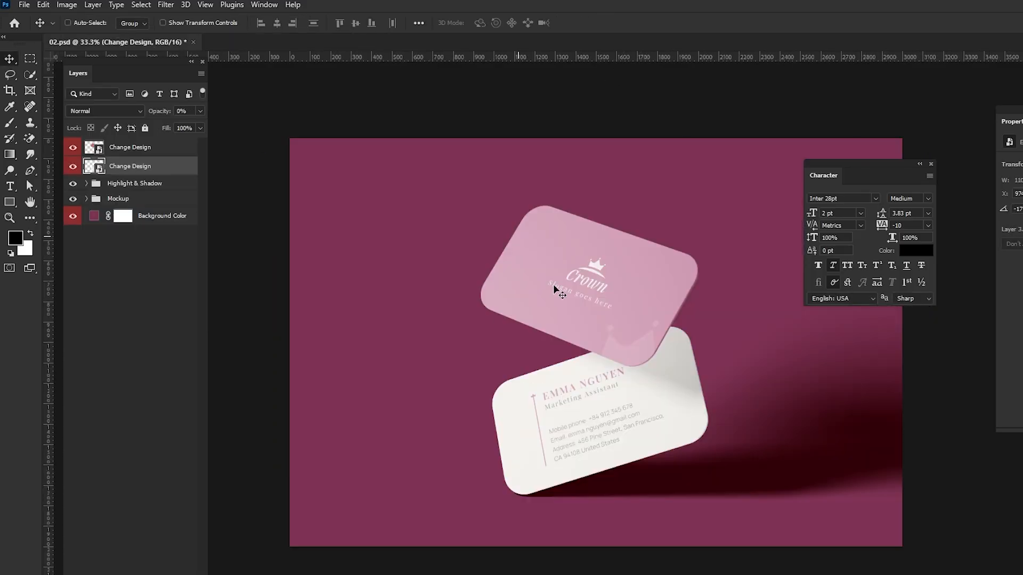
- Clear the Character, Properties and Layers panels from the workspace and examine both cards in the mockup close up
{"action": "scroll", "coordinate": [630, 419], "scroll_direction": "up", "scroll_amount": 1}
{"action": "left_click", "coordinate": [930, 163]}
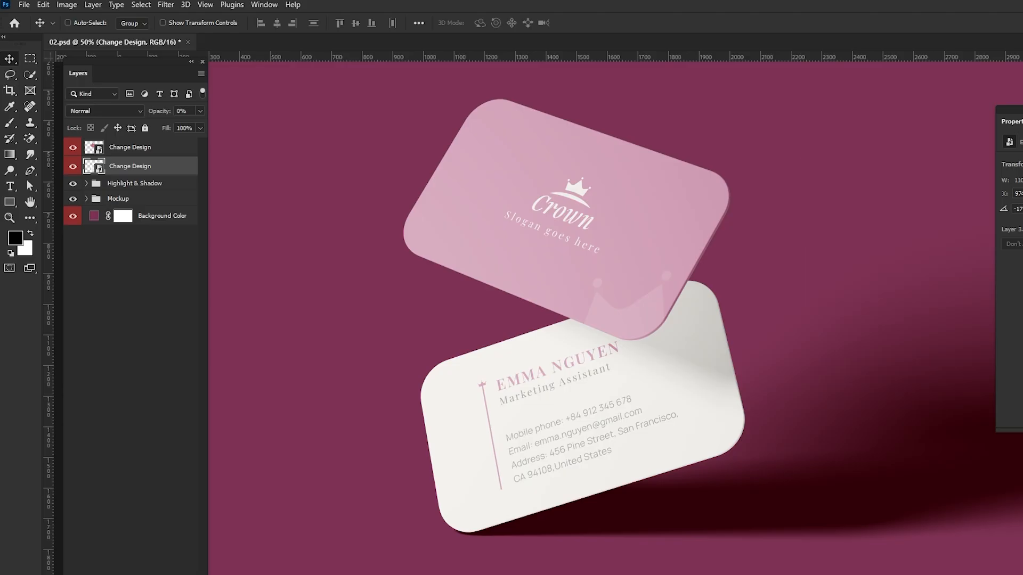
{"action": "left_click", "coordinate": [1022, 109]}
{"action": "left_click", "coordinate": [203, 63]}
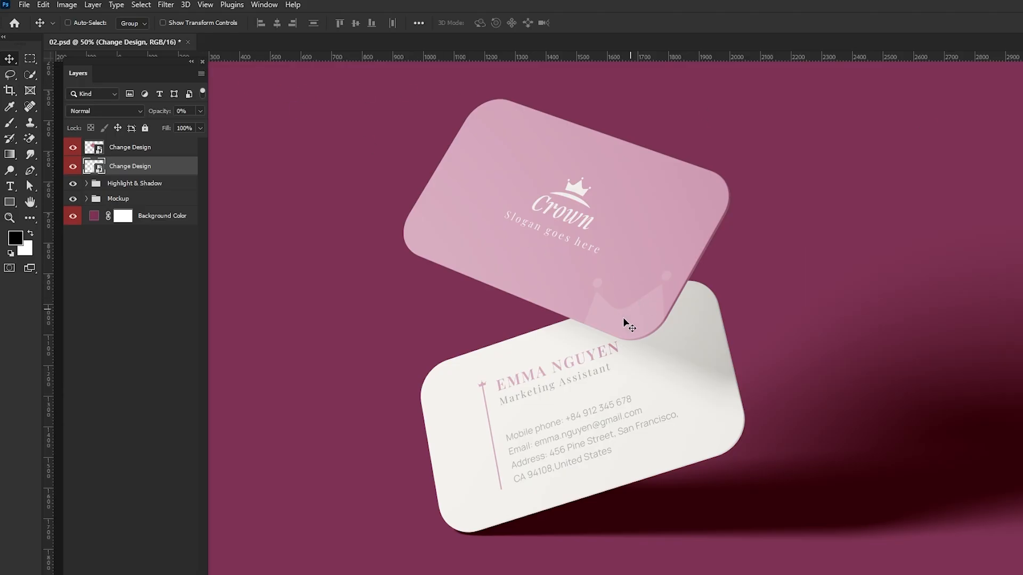
{"action": "scroll", "coordinate": [631, 331], "scroll_direction": "up", "scroll_amount": 1}
{"action": "left_click_drag", "start_coordinate": [644, 286], "coordinate": [629, 379]}
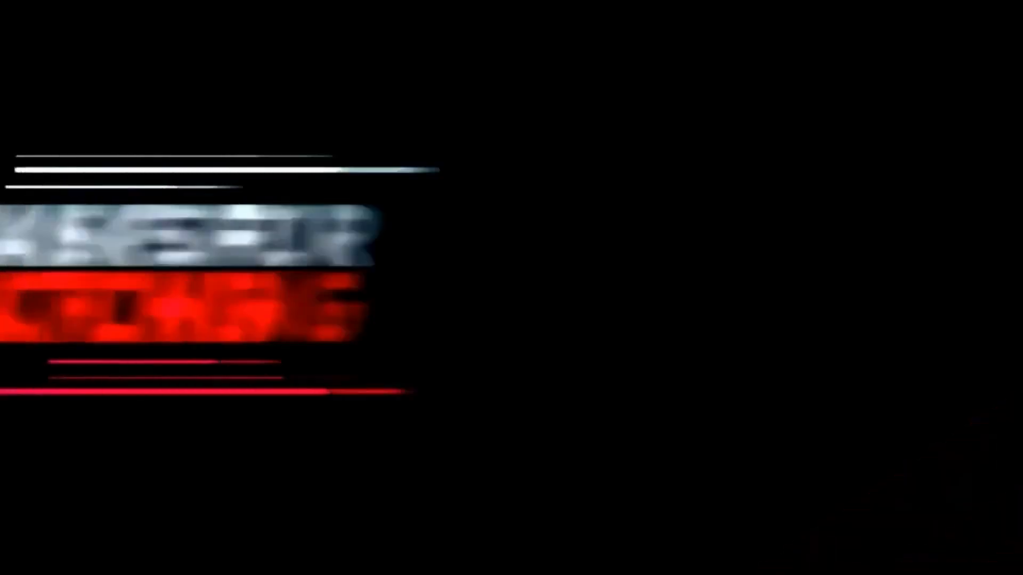